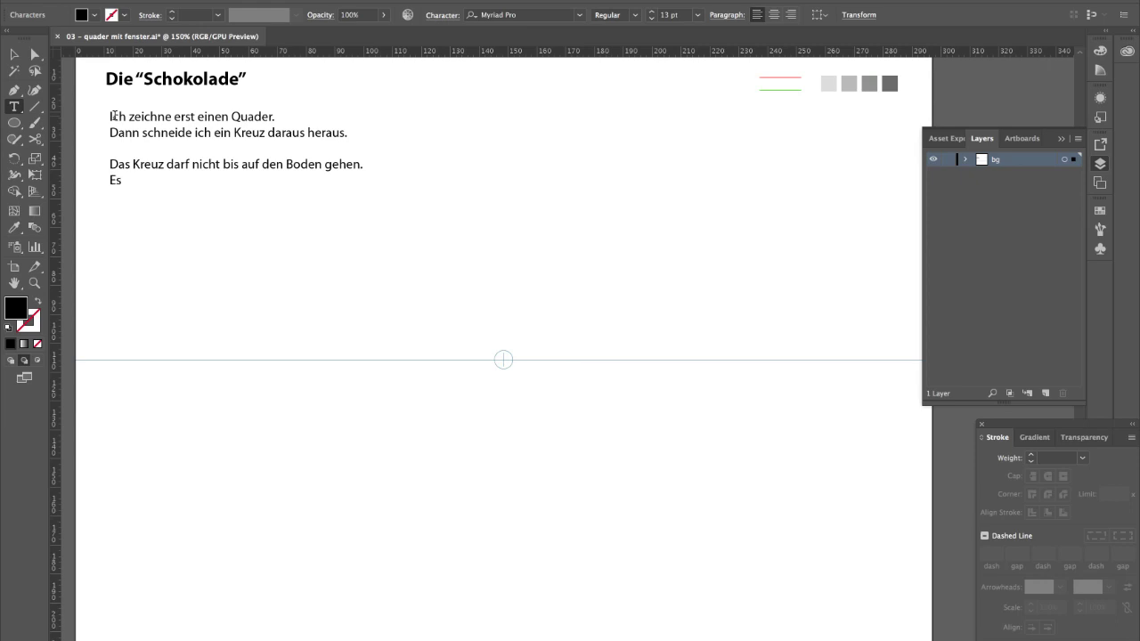
Continue the German instructions: a "Sockel" equally high on all sides, and a "Hilfslinie" laid "wie ein Gummiband um den Quader"
{"action": "type", "text": "ockel, der auf allen Seiten gleich hoch sein muss.  Dazu zeichne ich eine Hilfslinie e"}
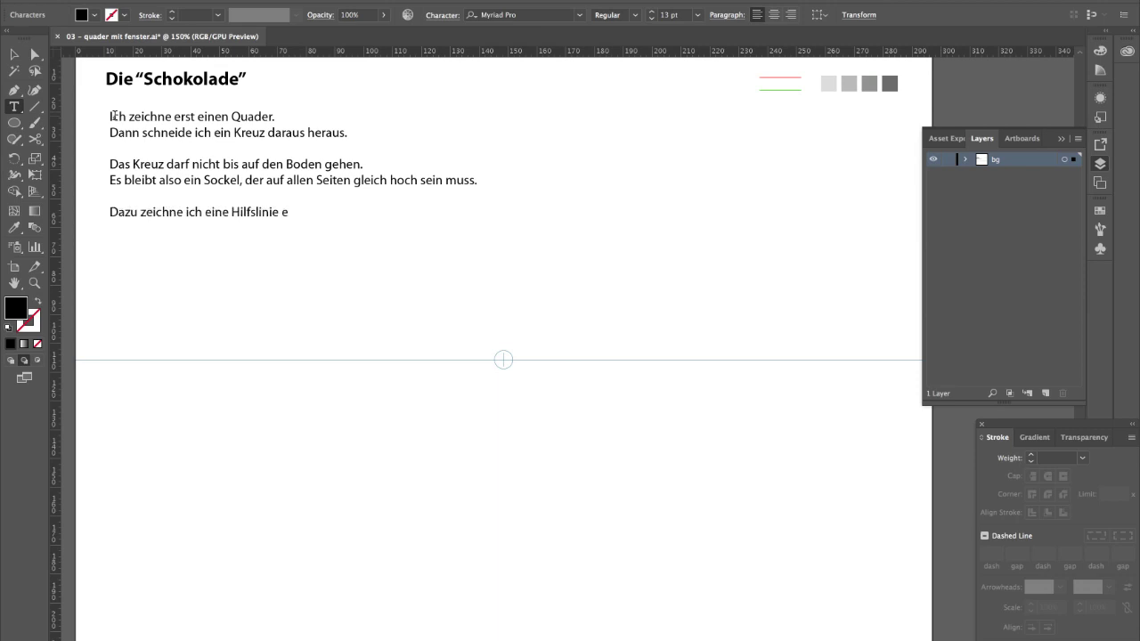
{"action": "type", "text": "in, die sich wie ein Gummiband um den Quader legt.  "}
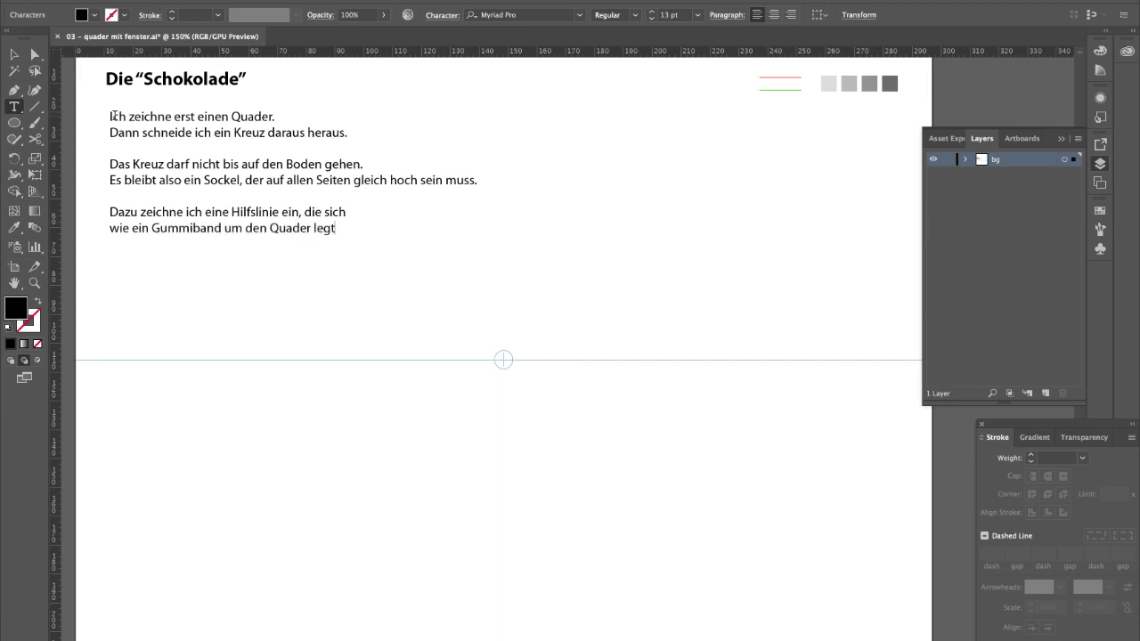
Add the reminder "Denke daran: auch Hilfslinien, die in die Tiefe gehen müssen auf den Fluchtpunkt fluchten!!!" to the instructions
{"action": "type", "text": "Denke daran: auch Hilfslinien, die in die Tiefe gehen"}
{"action": "key", "text": "Return"}
{"action": "type", "text": "müssen auf den Fluchtpunkt fluchten!!!"}
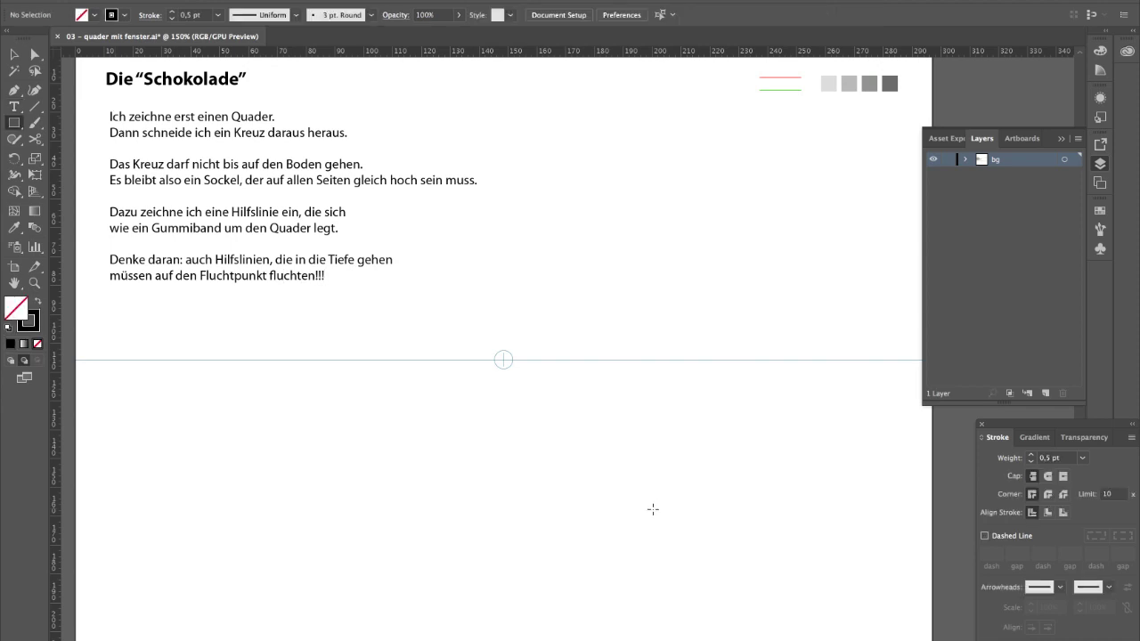
Draw the box's front face as a rectangle below the horizon and connect its four corners to the vanishing point with green guide lines
{"action": "left_click_drag", "start_coordinate": [652, 510], "coordinate": [880, 612]}
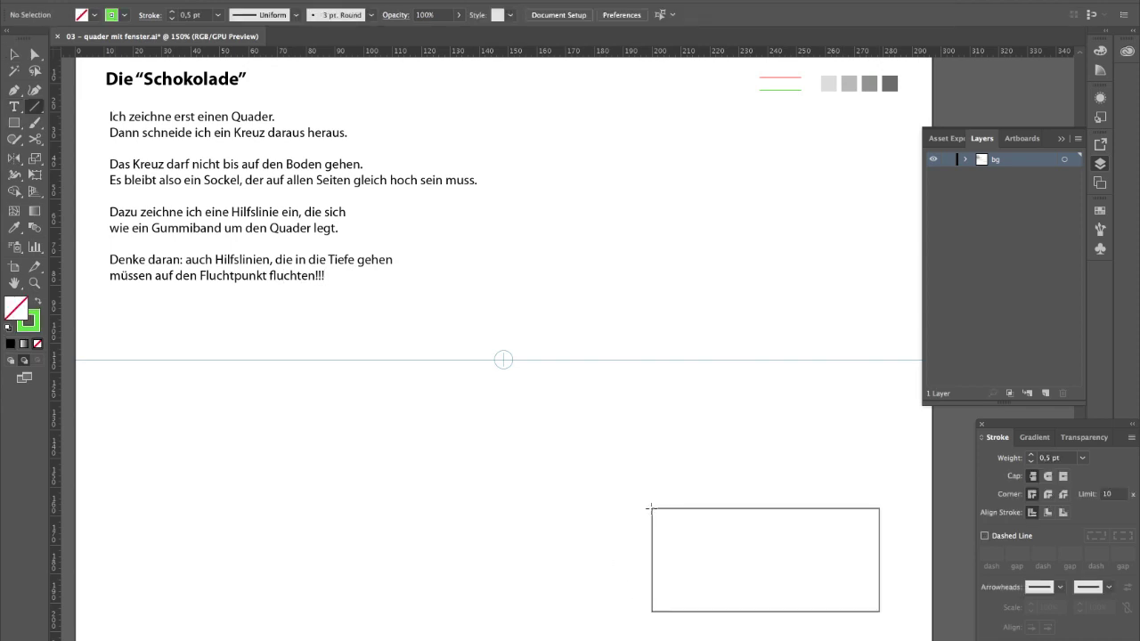
{"action": "left_click_drag", "start_coordinate": [650, 509], "coordinate": [503, 360]}
{"action": "left_click_drag", "start_coordinate": [880, 509], "coordinate": [504, 360]}
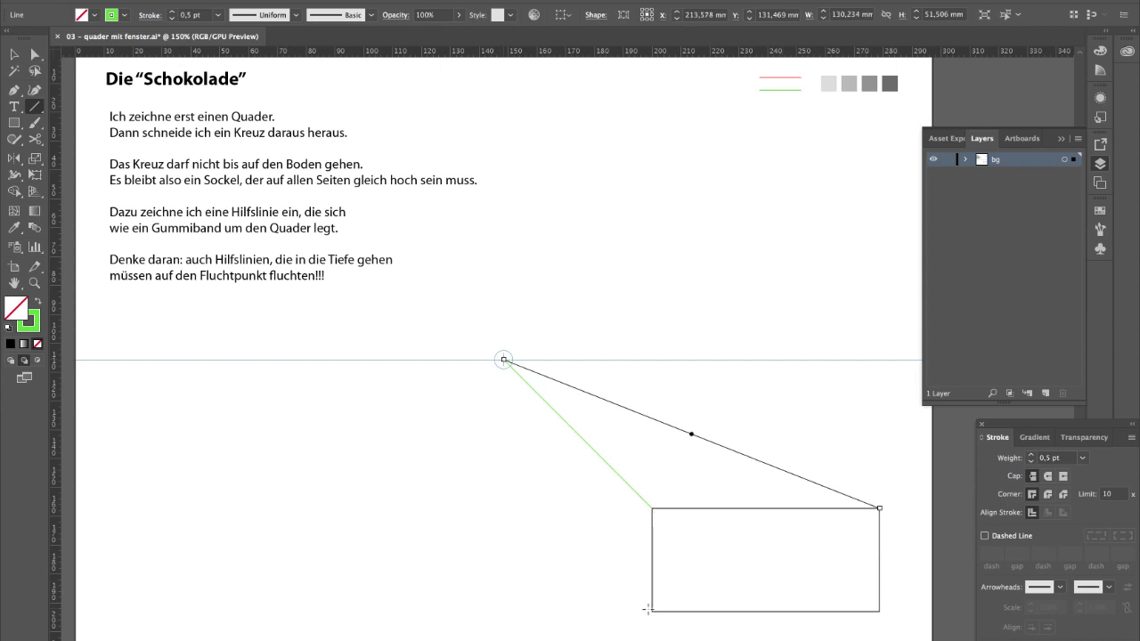
{"action": "mouse_move", "coordinate": [651, 611]}
{"action": "left_mouse_down"}
{"action": "mouse_move", "coordinate": [552, 407]}
{"action": "mouse_move", "coordinate": [504, 360]}
{"action": "left_mouse_up"}
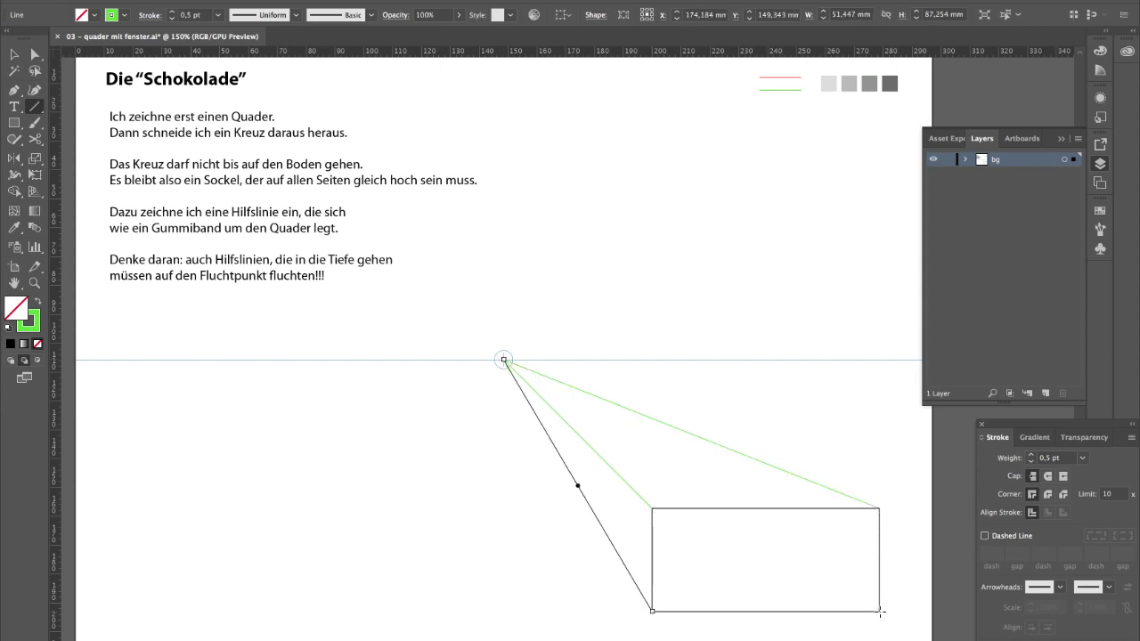
{"action": "mouse_move", "coordinate": [881, 611]}
{"action": "left_mouse_down"}
{"action": "mouse_move", "coordinate": [580, 392]}
{"action": "mouse_move", "coordinate": [503, 360]}
{"action": "left_mouse_up"}
Draw the box's smaller back face in black, with its corners on the four green guide lines
{"action": "mouse_move", "coordinate": [596, 515]}
{"action": "left_mouse_down"}
{"action": "mouse_move", "coordinate": [595, 453]}
{"action": "mouse_move", "coordinate": [737, 451]}
{"action": "mouse_move", "coordinate": [736, 517]}
{"action": "mouse_move", "coordinate": [595, 514]}
{"action": "left_mouse_up"}
{"action": "left_click", "coordinate": [608, 470], "text": "super"}
{"action": "left_click", "coordinate": [738, 477], "text": "super"}
{"action": "left_click", "coordinate": [727, 549], "text": "super"}
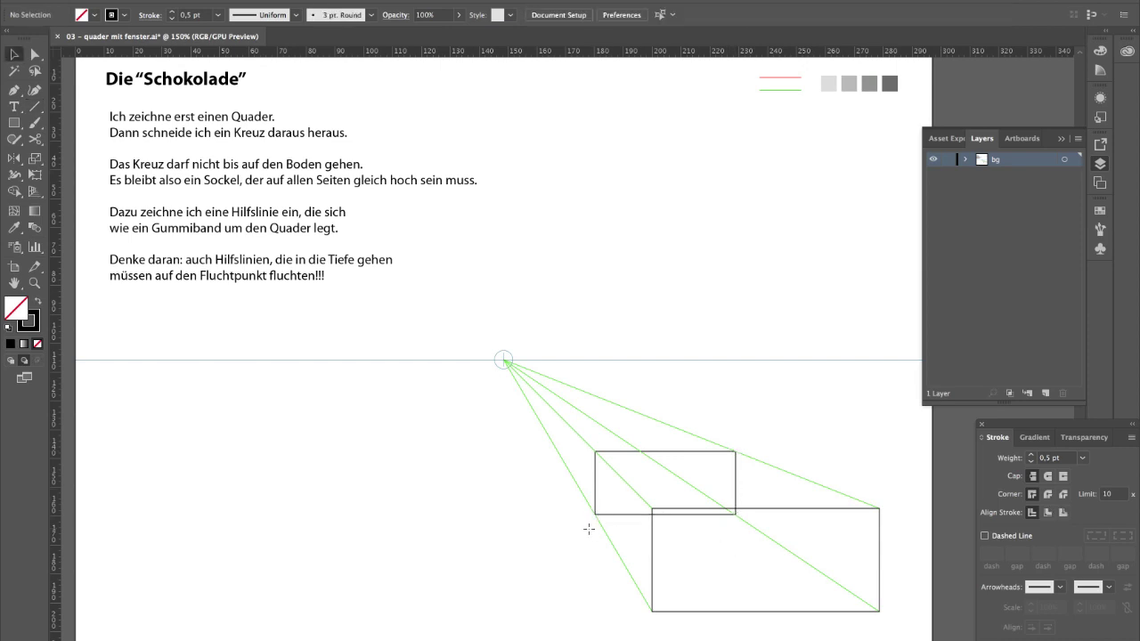
Draw the box's depth edges in black between the corresponding corners of the back and front faces
{"action": "mouse_move", "coordinate": [596, 451]}
{"action": "left_mouse_down"}
{"action": "mouse_move", "coordinate": [652, 508]}
{"action": "mouse_move", "coordinate": [652, 611]}
{"action": "left_mouse_up"}
{"action": "left_click_drag", "start_coordinate": [735, 452], "coordinate": [880, 508]}
{"action": "left_click_drag", "start_coordinate": [736, 515], "coordinate": [880, 612]}
{"action": "key", "text": "v"}
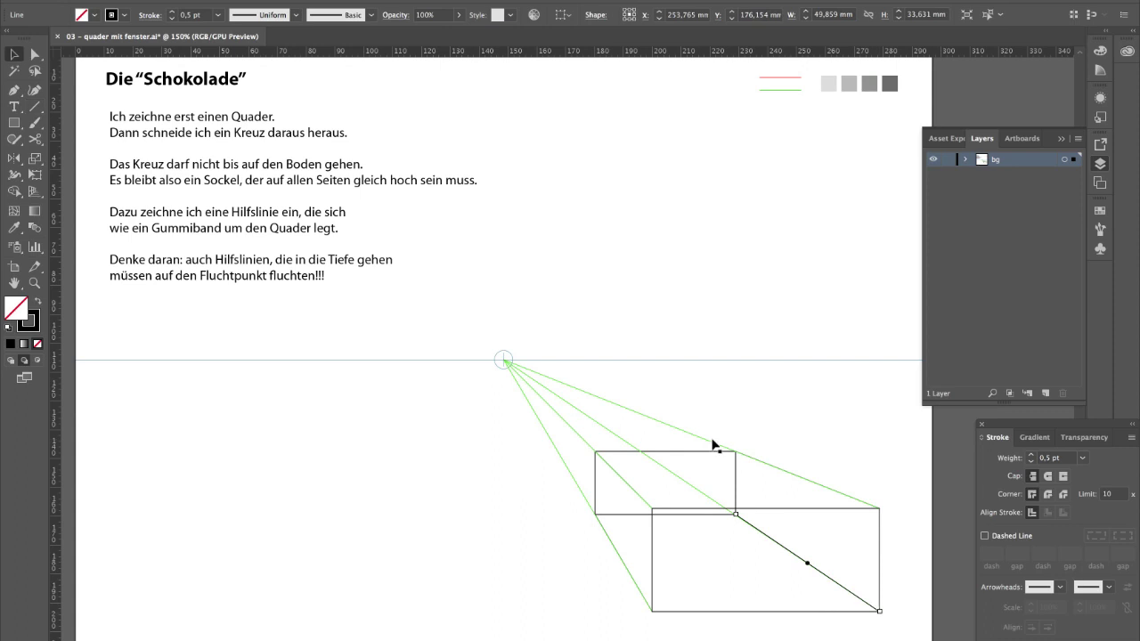
Cut the upper right green guide line at the back face's corner and delete its front piece
{"action": "left_click", "coordinate": [713, 442]}
{"action": "key", "text": "c"}
{"action": "left_click", "coordinate": [735, 451]}
{"action": "key", "text": "v"}
{"action": "left_click", "coordinate": [756, 460]}
{"action": "key", "text": "Delete"}
Cut the upper left green guide line at the back face's corner and delete its front piece
{"action": "left_click", "coordinate": [582, 436]}
{"action": "key", "text": "c"}
{"action": "left_click", "coordinate": [595, 452]}
{"action": "key", "text": "v"}
{"action": "left_click", "coordinate": [624, 480]}
{"action": "key", "text": "Delete"}
Trim the two lower green guide lines at the back face's lower corners
{"action": "left_click", "coordinate": [581, 492]}
{"action": "key", "text": "c"}
{"action": "left_click", "coordinate": [595, 515]}
{"action": "left_click_drag", "start_coordinate": [595, 515], "coordinate": [736, 515]}
{"action": "key", "text": "v"}
Draw a red horizontal guide line across the front face, slightly above its bottom edge, to mark the base height
{"action": "key", "text": "\\"}
{"action": "left_click_drag", "start_coordinate": [652, 583], "coordinate": [880, 583]}
{"action": "key", "text": "v"}
{"action": "left_click", "coordinate": [606, 600]}
{"action": "key", "text": "\\"}
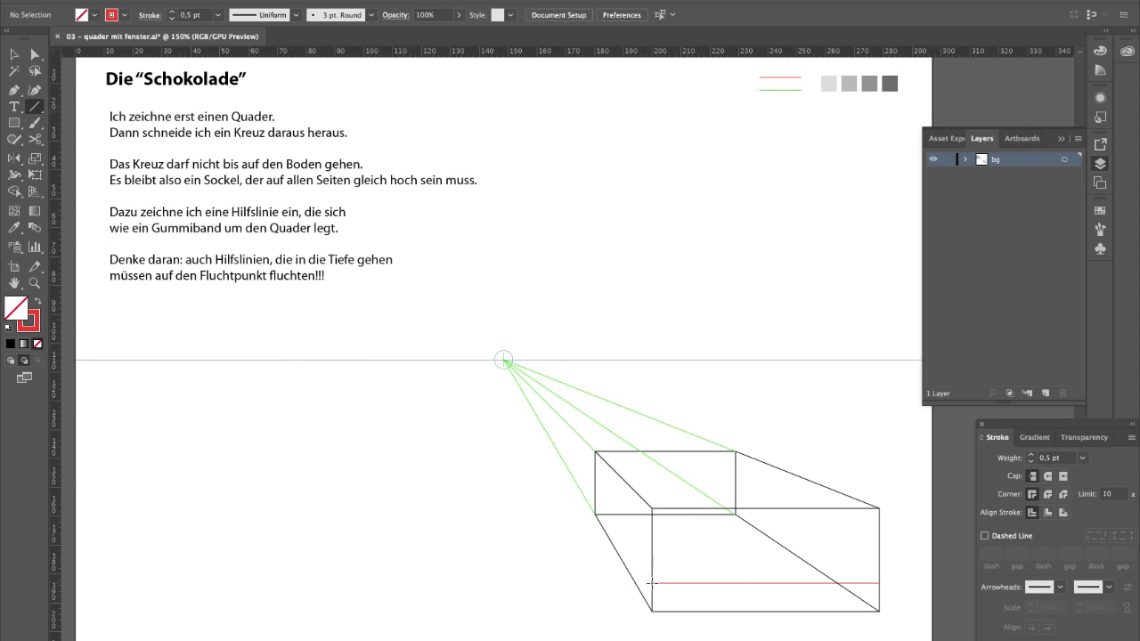
Draw red guide lines from both ends of the base-height line to the vanishing point and connect them across the back face
{"action": "left_click_drag", "start_coordinate": [652, 583], "coordinate": [503, 360]}
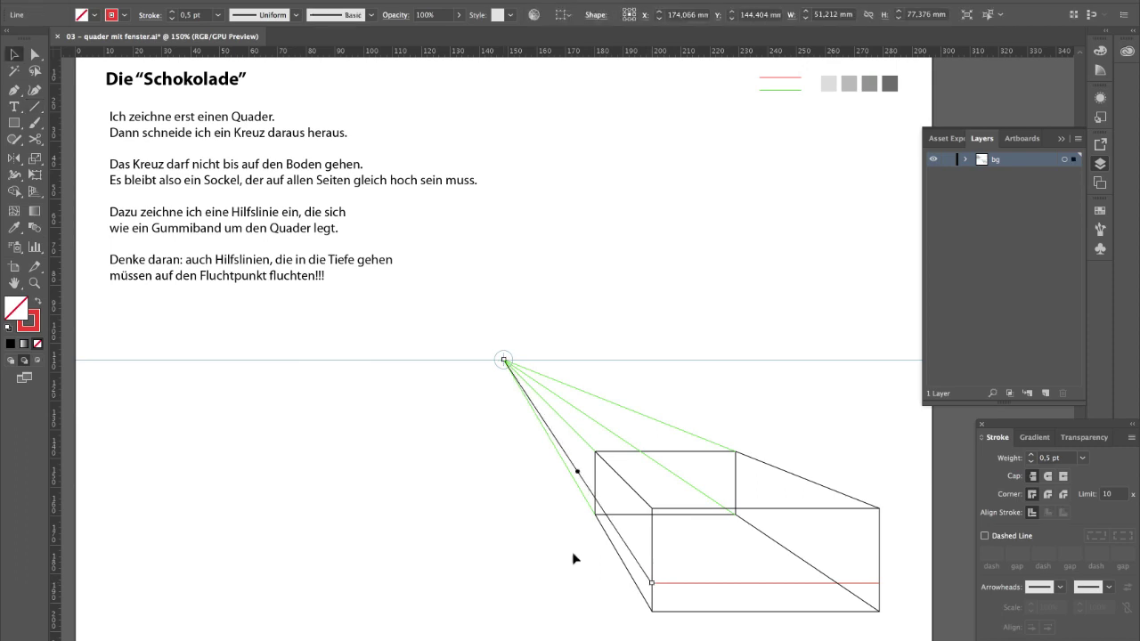
{"action": "left_click_drag", "start_coordinate": [880, 584], "coordinate": [503, 360]}
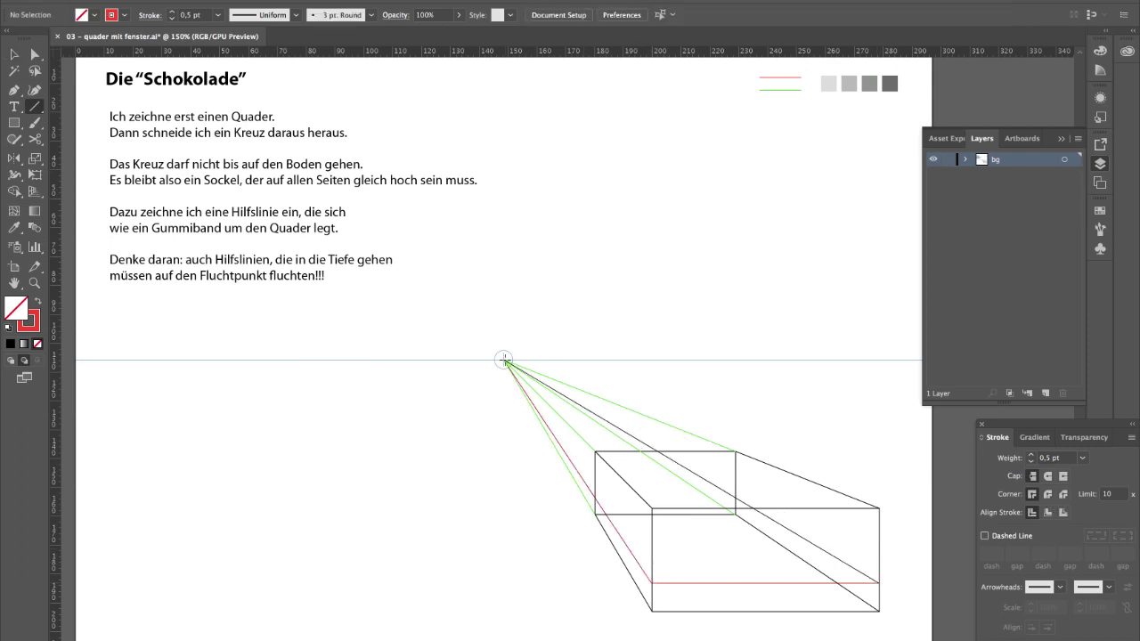
{"action": "left_click", "coordinate": [539, 546], "text": "ctrl"}
{"action": "left_click_drag", "start_coordinate": [595, 499], "coordinate": [736, 499]}
{"action": "left_click", "coordinate": [553, 560], "text": "ctrl"}
Make the box's hidden edges dashed: the back right vertical, the back bottom and the lower right depth edge
{"action": "left_click", "coordinate": [736, 472]}
{"action": "left_click", "coordinate": [986, 536]}
{"action": "left_click", "coordinate": [787, 549]}
{"action": "left_click", "coordinate": [986, 536]}
{"action": "key", "text": "Return"}
{"action": "left_click", "coordinate": [544, 599]}
{"action": "left_click", "coordinate": [984, 536]}
Draw the first notch's outline in black on the front face, from the top edge down to the red base line
{"action": "key", "text": "backslash"}
{"action": "left_click_drag", "start_coordinate": [706, 509], "coordinate": [704, 585]}
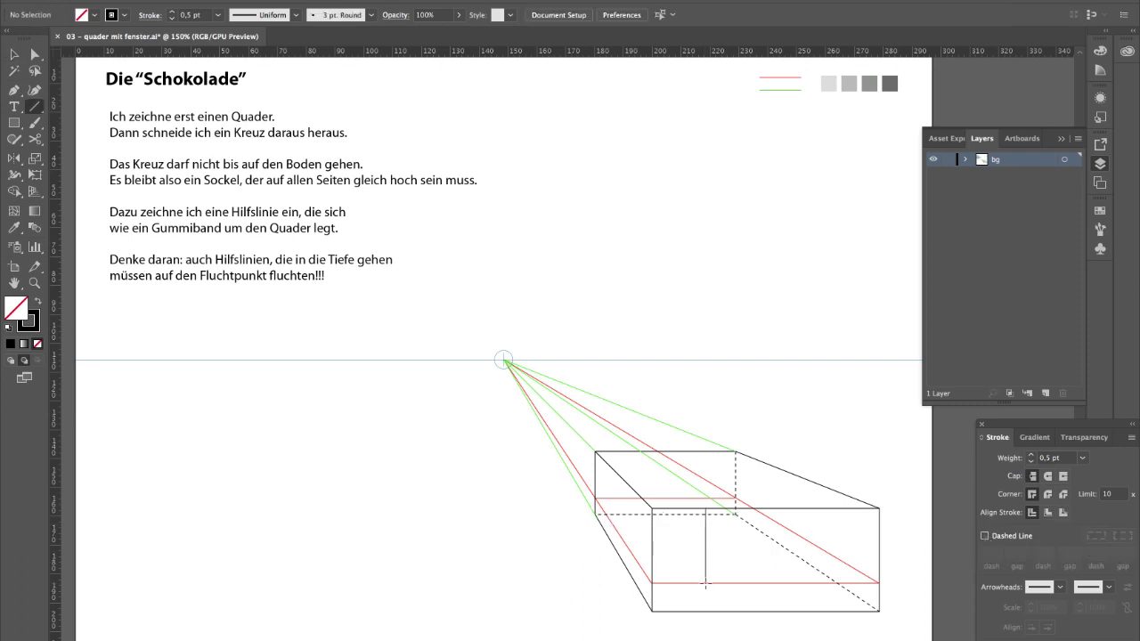
{"action": "key", "text": "v"}
{"action": "left_click", "coordinate": [785, 611]}
{"action": "left_click_drag", "start_coordinate": [777, 583], "coordinate": [779, 584]}
Draw green guide lines from the front notch's four corners to the vanishing point
{"action": "key", "text": "backslash"}
{"action": "left_click_drag", "start_coordinate": [780, 508], "coordinate": [504, 360]}
{"action": "left_click_drag", "start_coordinate": [705, 509], "coordinate": [504, 360]}
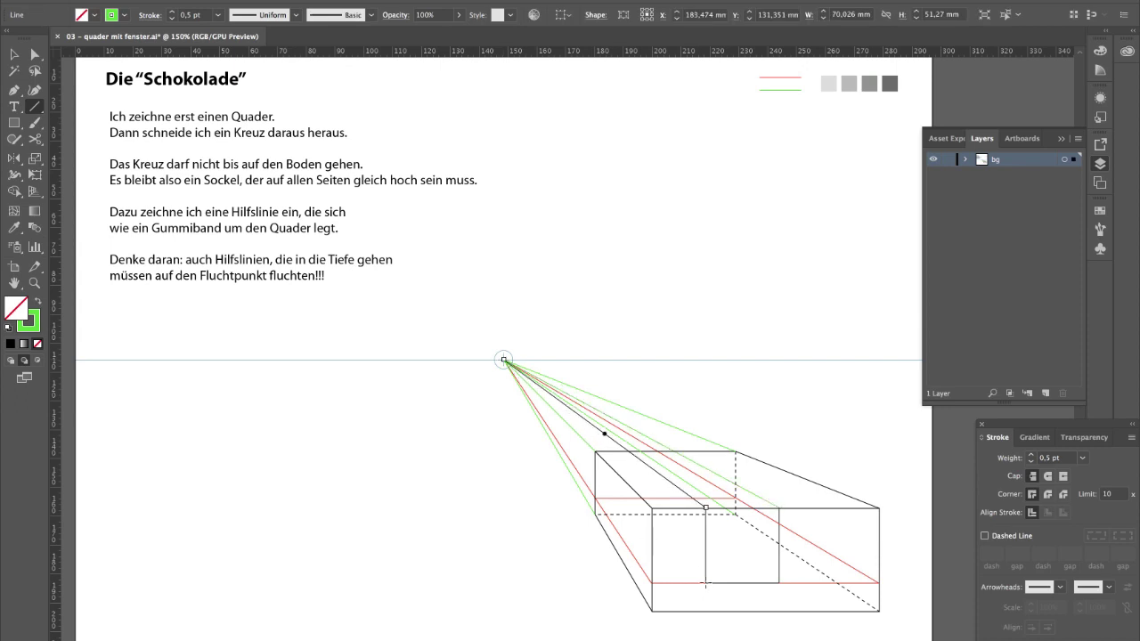
{"action": "left_click_drag", "start_coordinate": [705, 584], "coordinate": [504, 360]}
{"action": "left_click_drag", "start_coordinate": [779, 583], "coordinate": [504, 360]}
Draw the matching notch outline in black on the back face, following the green guides and the red base line
{"action": "left_click", "coordinate": [546, 546], "text": "super"}
{"action": "key", "text": "d"}
{"action": "left_click_drag", "start_coordinate": [706, 584], "coordinate": [628, 496]}
{"action": "mouse_move", "coordinate": [779, 583]}
{"action": "left_mouse_down"}
{"action": "mouse_move", "coordinate": [624, 464]}
{"action": "mouse_move", "coordinate": [628, 451]}
{"action": "mouse_move", "coordinate": [674, 498]}
{"action": "left_mouse_up"}
{"action": "key", "text": "v"}
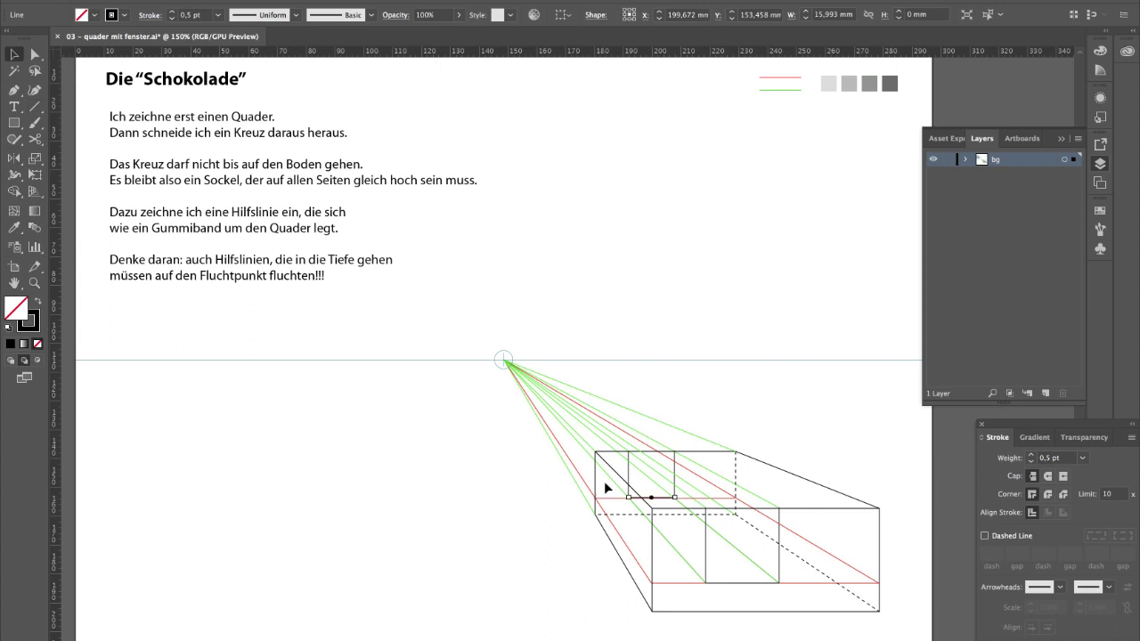
Cut the notch's lower left guide at the back face and turn its front piece into a black edge
{"action": "left_click", "coordinate": [608, 478]}
{"action": "key", "text": "c"}
{"action": "left_click", "coordinate": [628, 498]}
{"action": "key", "text": "v"}
{"action": "left_click", "coordinate": [683, 538]}
Cut the notch's lower right guide at the back face and replace its front piece with a black edge
{"action": "left_click", "coordinate": [656, 483]}
{"action": "key", "text": "c"}
{"action": "left_click_drag", "start_coordinate": [780, 584], "coordinate": [675, 499]}
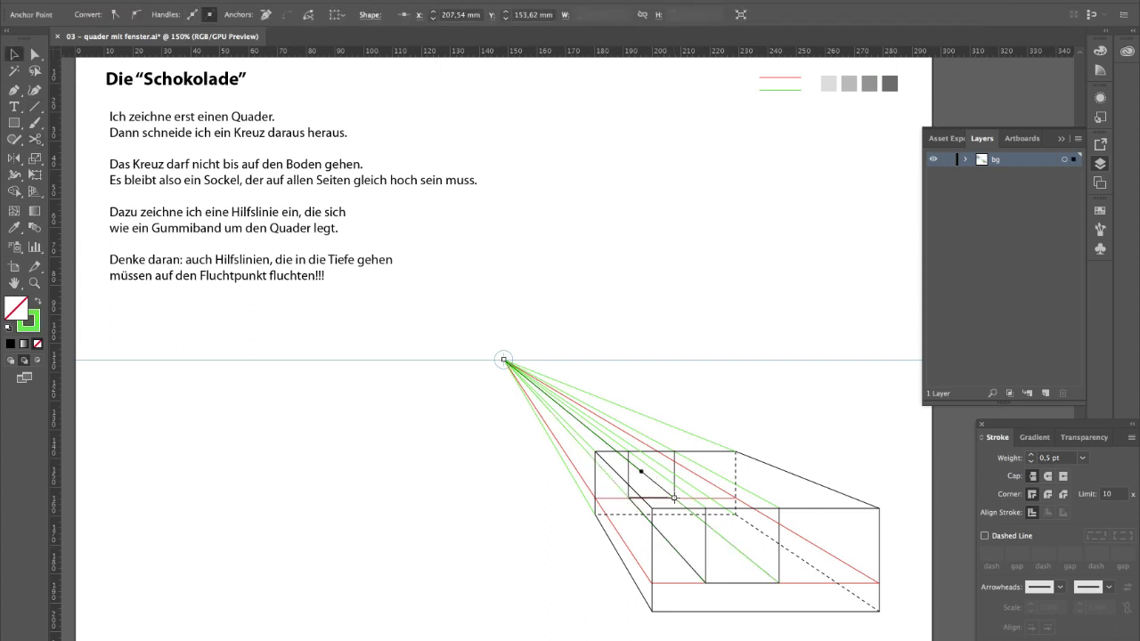
{"action": "left_click", "coordinate": [730, 544]}
{"action": "key", "text": "Delete"}
{"action": "key", "text": "i"}
{"action": "left_click", "coordinate": [733, 546]}
Add the notch's two upper depth edges in black and trim the overlapping green guides at the back face
{"action": "key", "text": "backslash"}
{"action": "left_click_drag", "start_coordinate": [706, 507], "coordinate": [629, 451]}
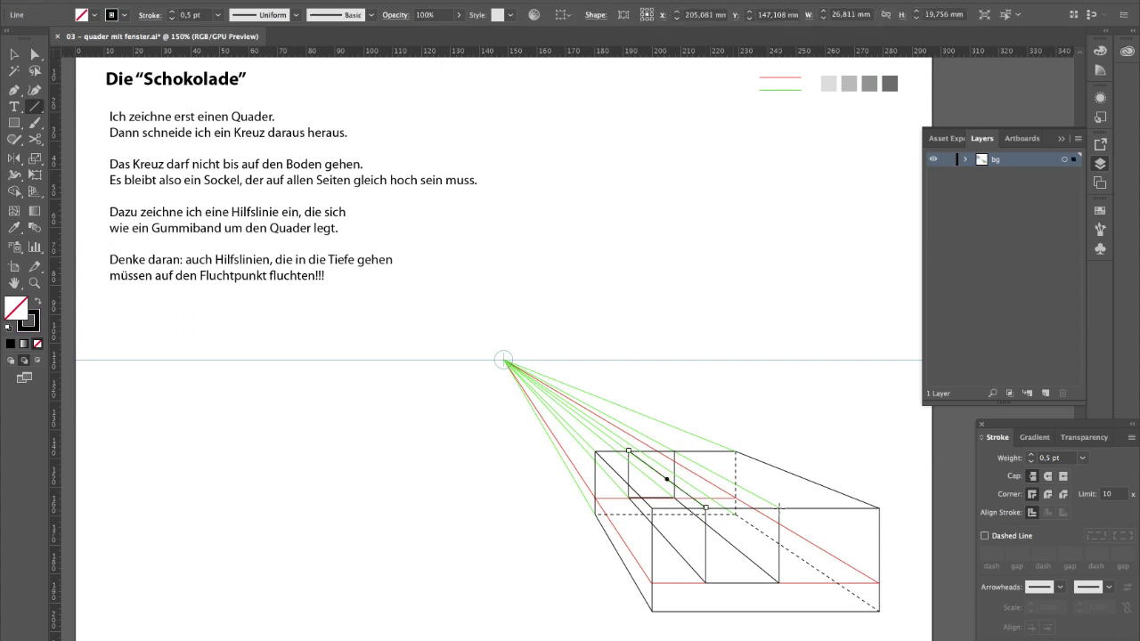
{"action": "key", "text": "c"}
{"action": "left_click", "coordinate": [673, 450]}
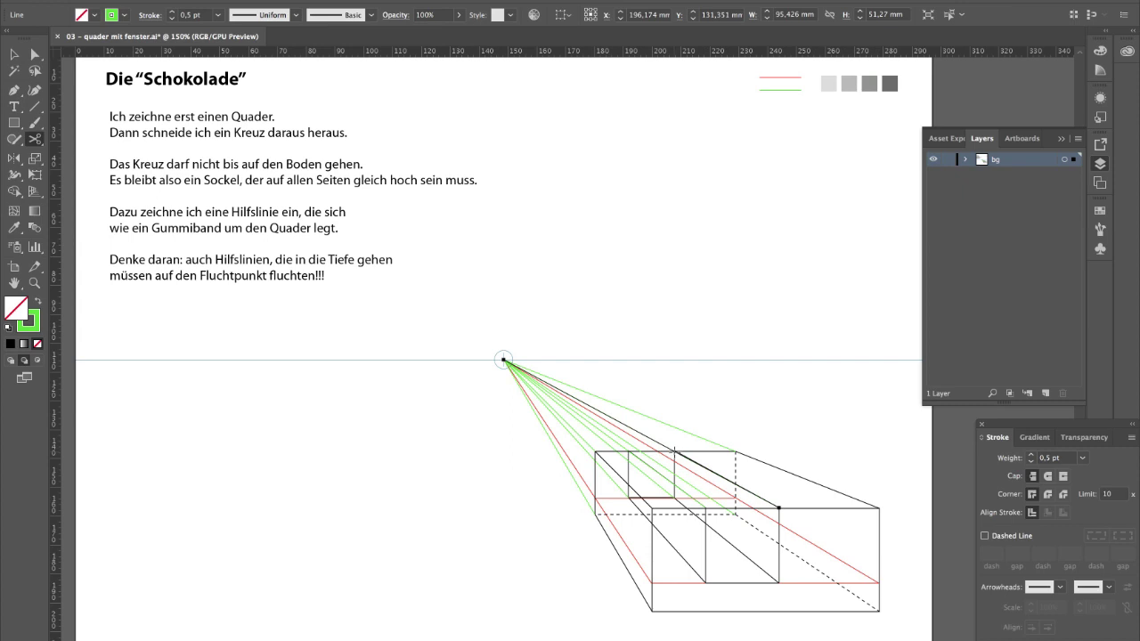
{"action": "left_click", "coordinate": [675, 451]}
{"action": "key", "text": "v"}
{"action": "left_click", "coordinate": [695, 464]}
{"action": "key", "text": "Delete"}
{"action": "left_click", "coordinate": [607, 436]}
{"action": "key", "text": "c"}
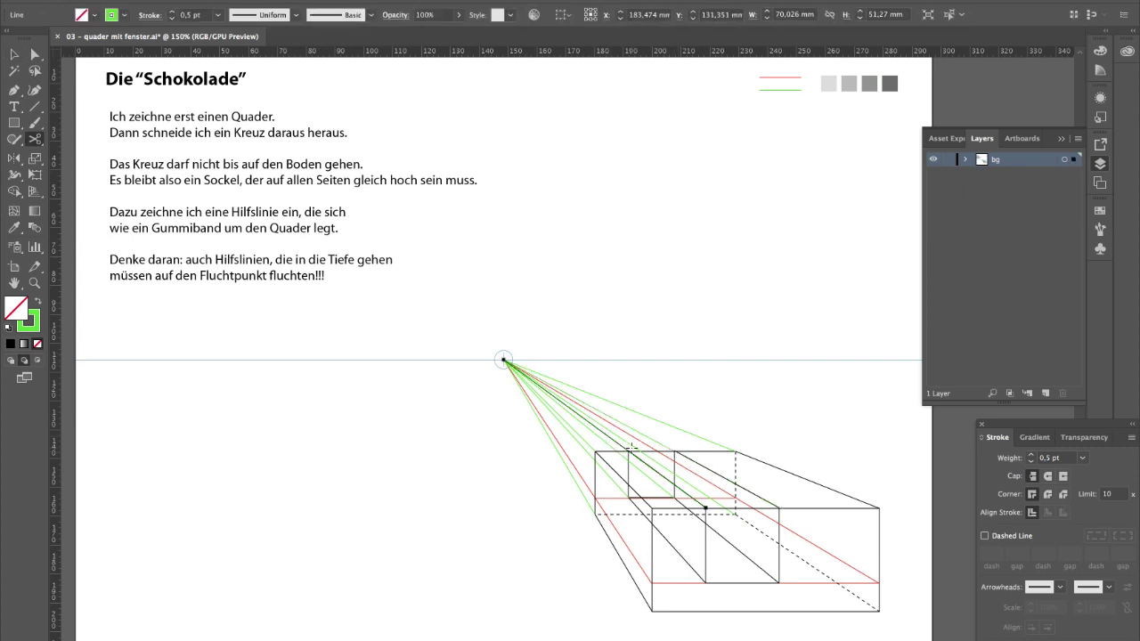
Cut the back face's top edge at both notch corners and delete the piece spanning the notch
{"action": "left_click", "coordinate": [650, 452]}
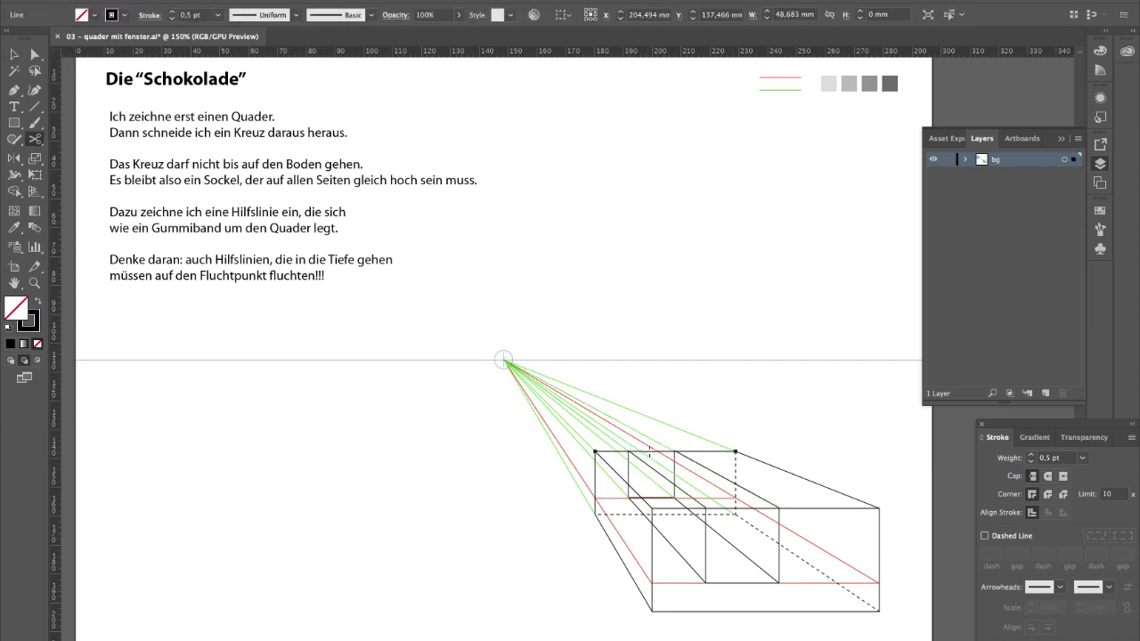
{"action": "left_click", "coordinate": [629, 452]}
{"action": "key", "text": "v"}
{"action": "left_click", "coordinate": [649, 452]}
{"action": "key", "text": "Delete"}
Cut the front face's top edge at both notch corners and remove the piece spanning the notch
{"action": "left_click", "coordinate": [737, 508]}
{"action": "key", "text": "c"}
{"action": "left_click", "coordinate": [706, 509]}
{"action": "left_click", "coordinate": [779, 508]}
{"action": "key", "text": "v"}
{"action": "left_click", "coordinate": [740, 573]}
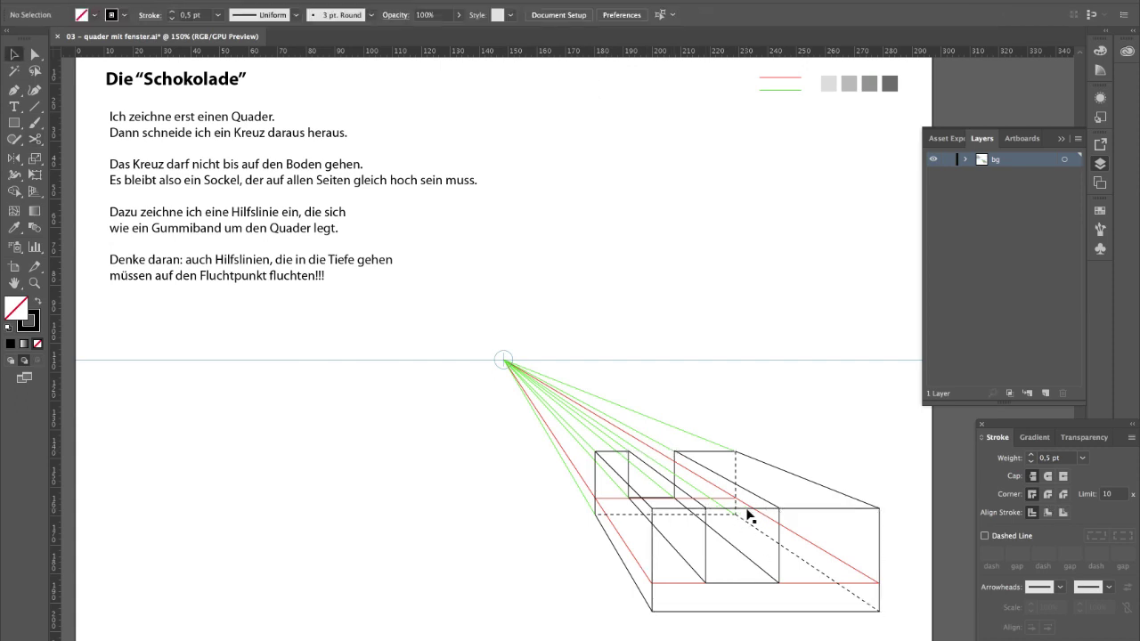
Dash the notch's lower left depth edge and, after cutting it at the inner wall, the hidden rear part of the lower right one
{"action": "left_click", "coordinate": [683, 558]}
{"action": "left_click", "coordinate": [985, 536]}
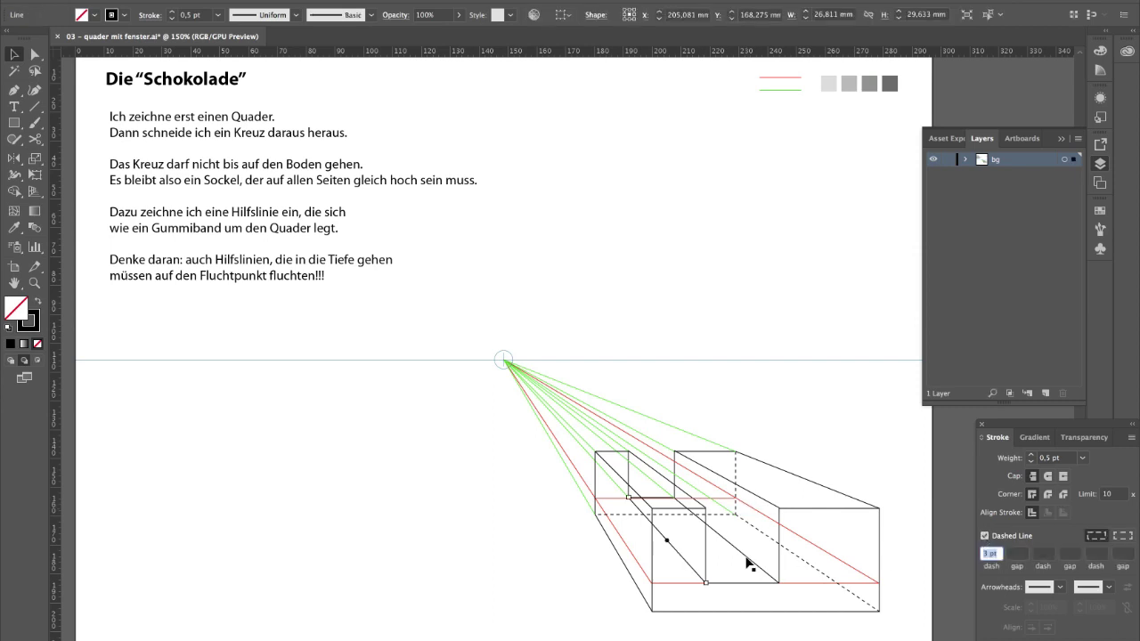
{"action": "left_click", "coordinate": [745, 557]}
{"action": "key", "text": "c"}
{"action": "left_click", "coordinate": [705, 524]}
{"action": "key", "text": "v"}
{"action": "left_click", "coordinate": [739, 621]}
{"action": "left_click", "coordinate": [699, 517]}
{"action": "left_click", "coordinate": [986, 536]}
{"action": "left_click", "coordinate": [573, 521]}
Dash the back notch's left vertical and, after cutting it, the hidden lower part of its right vertical
{"action": "left_click", "coordinate": [629, 471]}
{"action": "left_click", "coordinate": [985, 536]}
{"action": "left_click", "coordinate": [753, 639]}
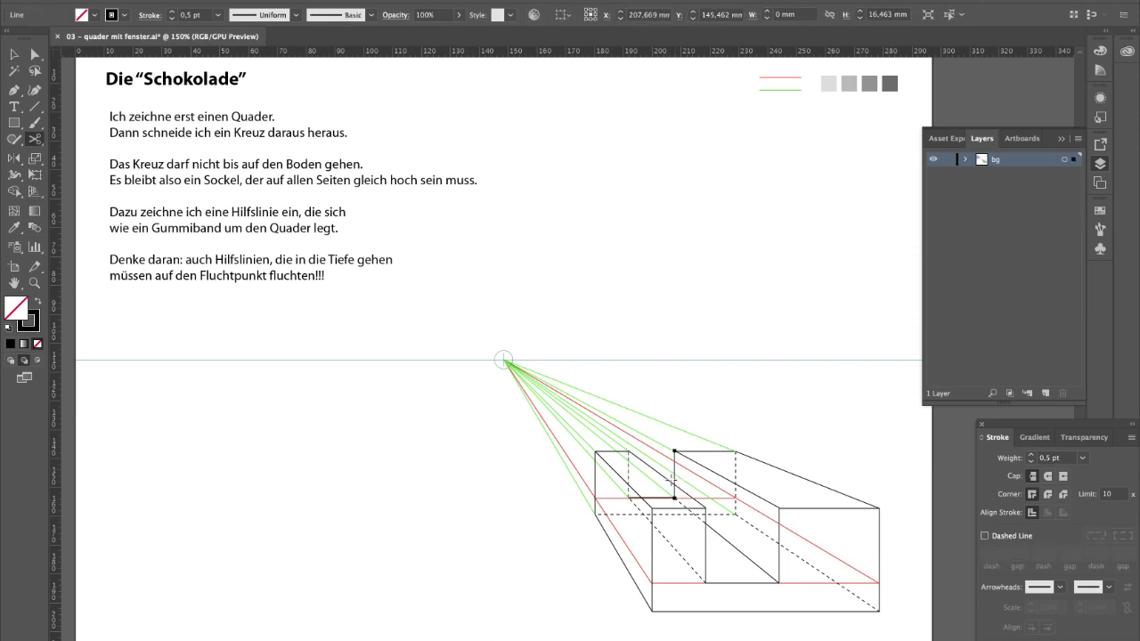
{"action": "key", "text": "backslash"}
{"action": "left_click_drag", "start_coordinate": [674, 485], "coordinate": [674, 497]}
{"action": "left_click", "coordinate": [985, 536]}
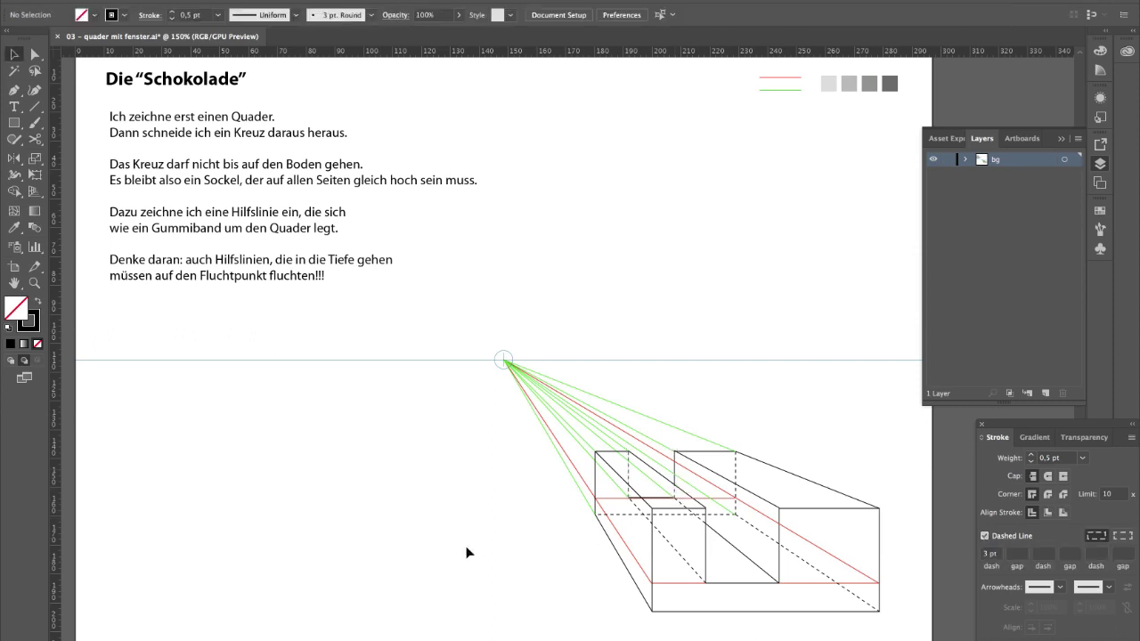
Add the text line "Das war der erste Teil, ich habe eine Vertiefung nach hinten gezeichnet." below the instructions
{"action": "key", "text": "t"}
{"action": "left_click", "coordinate": [110, 311]}
{"action": "type", "text": "Das war der erste Teil, ich habe eine Vertiefung nach hu"}
{"action": "key", "text": "BackSpace"}
{"action": "type", "text": "inten gezeichnet."}
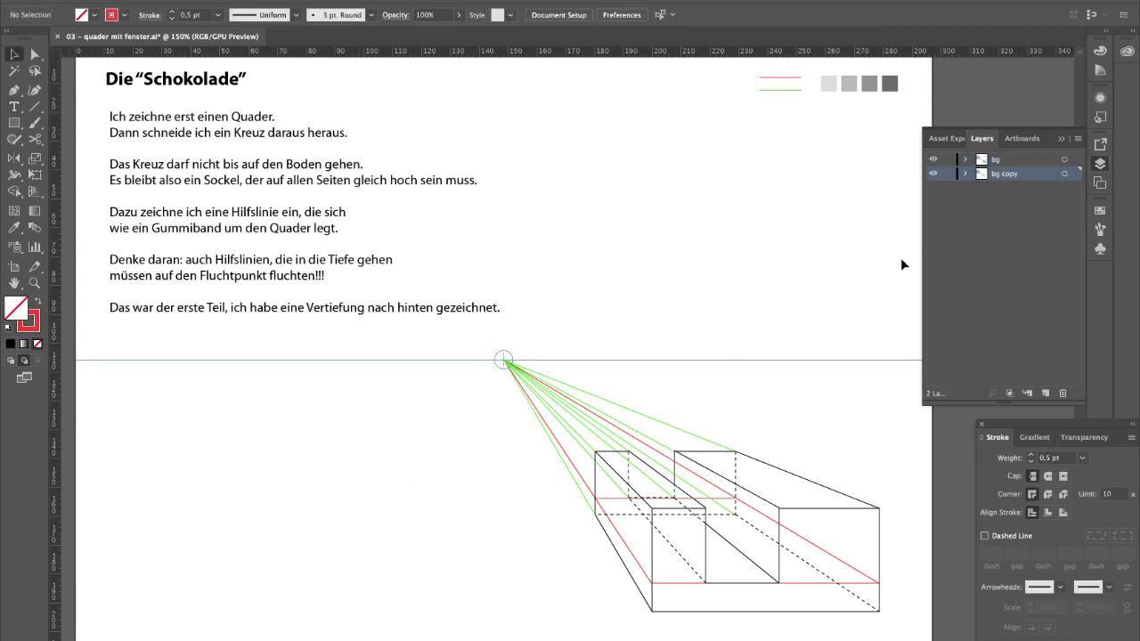
Hide and redisplay the "bg copy" guide layer, and add the text line "Jetzt kommt die zweite Vertiefung." below the instructions
{"action": "left_click", "coordinate": [934, 175]}
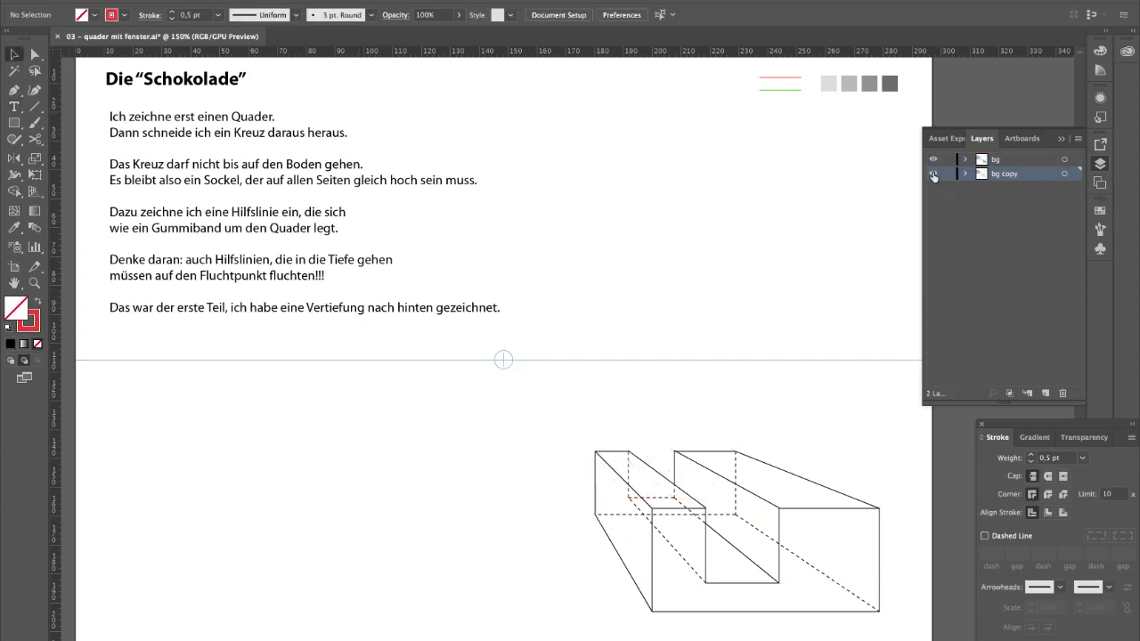
{"action": "left_click", "coordinate": [933, 174]}
{"action": "key", "text": "t"}
{"action": "left_click", "coordinate": [499, 308]}
{"action": "type", "text": "Jetzt kommt die zweite Vertiefung."}
{"action": "key", "text": "Escape"}
Draw the second, crosswise notch in black: outlines on both side faces down to the red base line, joined by horizontal edges
{"action": "key", "text": "backslash"}
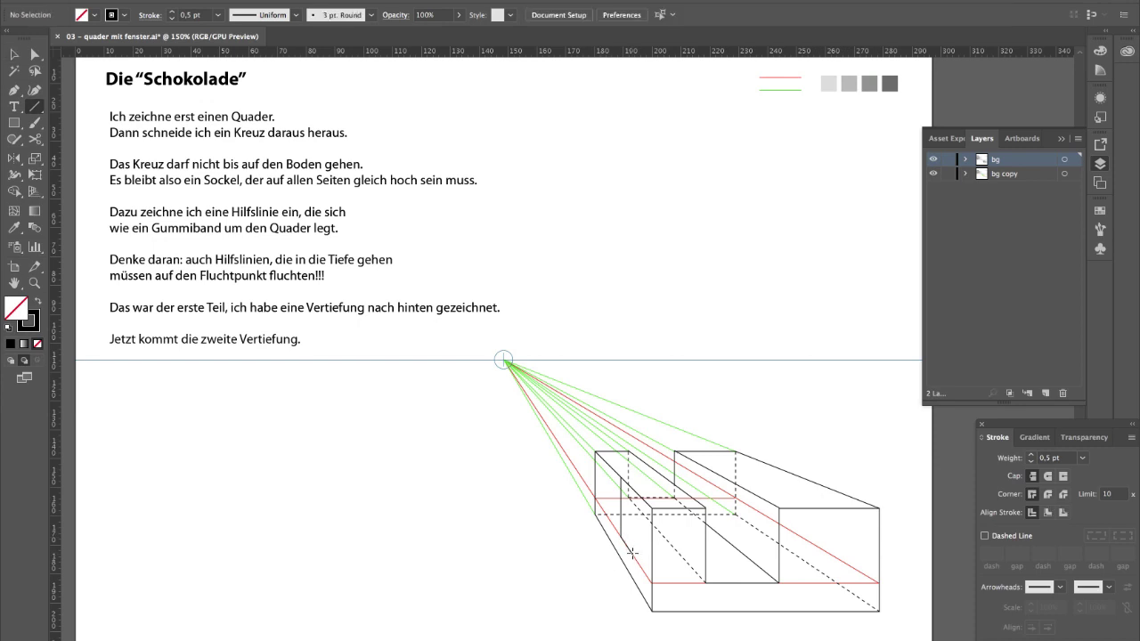
{"action": "left_click_drag", "start_coordinate": [631, 551], "coordinate": [632, 489]}
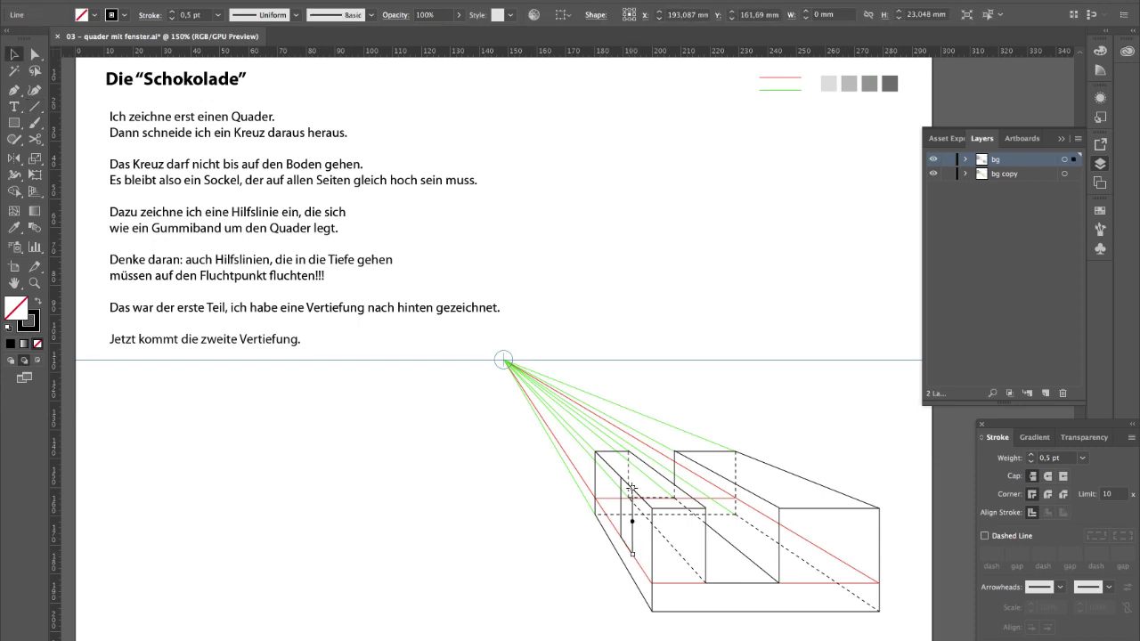
{"action": "mouse_move", "coordinate": [632, 489]}
{"action": "left_mouse_down"}
{"action": "mouse_move", "coordinate": [828, 488]}
{"action": "mouse_move", "coordinate": [829, 553]}
{"action": "mouse_move", "coordinate": [632, 552]}
{"action": "mouse_move", "coordinate": [799, 537]}
{"action": "left_mouse_up"}
{"action": "key", "text": "v"}
{"action": "key", "text": "backslash"}
{"action": "key", "text": "v"}
{"action": "key", "text": "backslash"}
{"action": "key", "text": "ctrl+shift+a"}
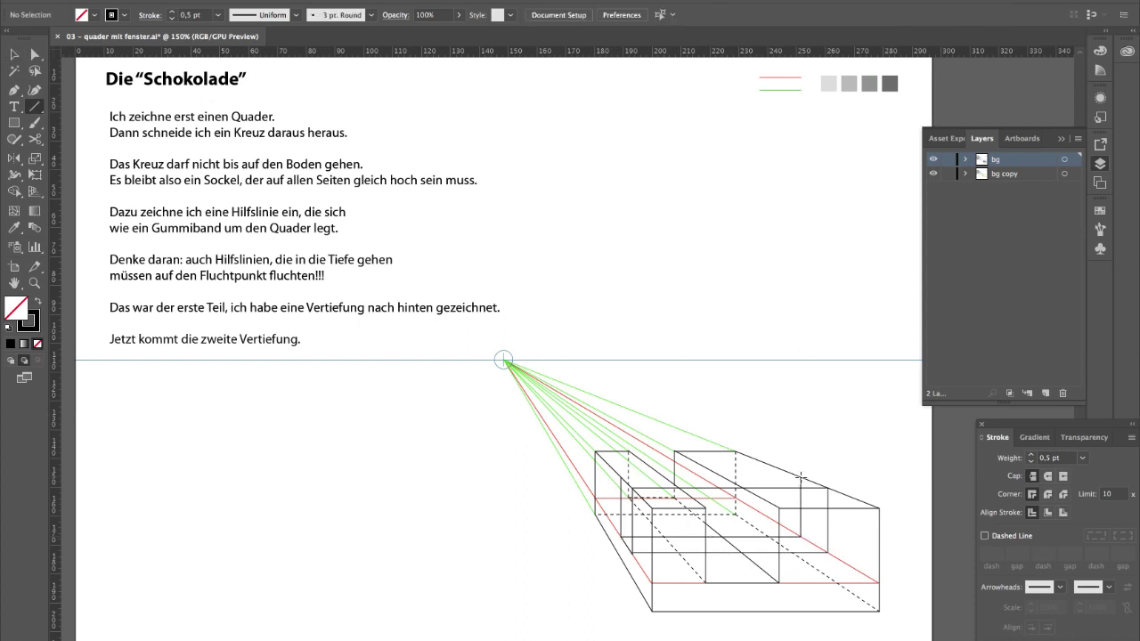
{"action": "left_click_drag", "start_coordinate": [801, 478], "coordinate": [624, 478]}
{"action": "key", "text": "ctrl+shift+a"}
Cut the box's upper left depth edge where the second notch crosses it
{"action": "left_click", "coordinate": [616, 477]}
{"action": "left_click", "coordinate": [620, 478]}
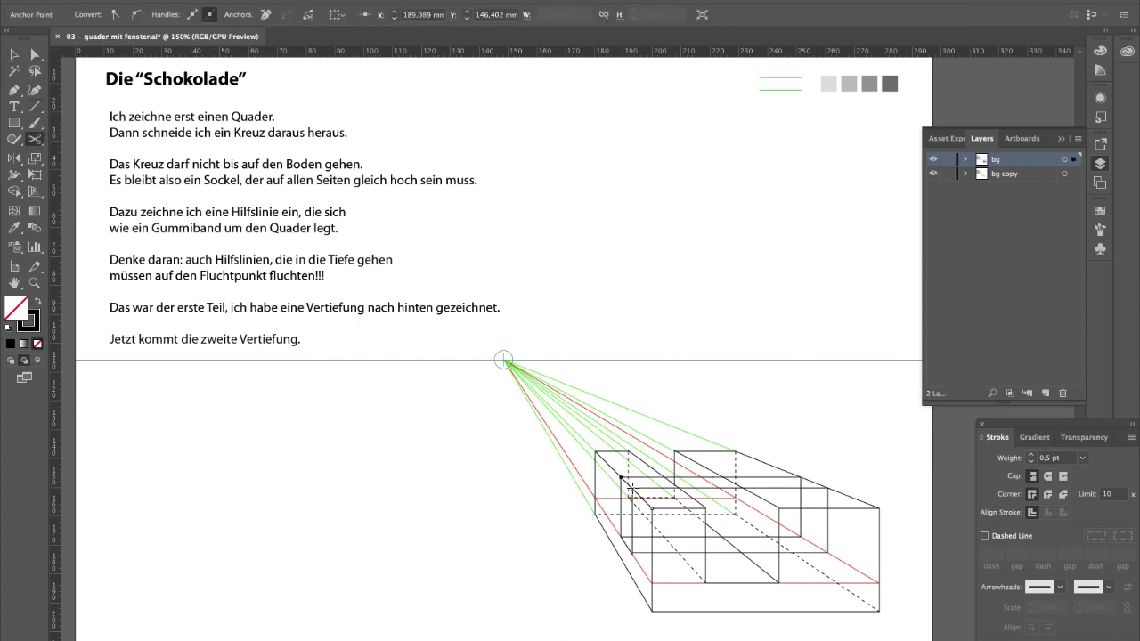
{"action": "key", "text": "ctrl+shift+a"}
Cut the box's upper right depth edge at both corners of the second notch and delete the piece between them
{"action": "left_click", "coordinate": [792, 472]}
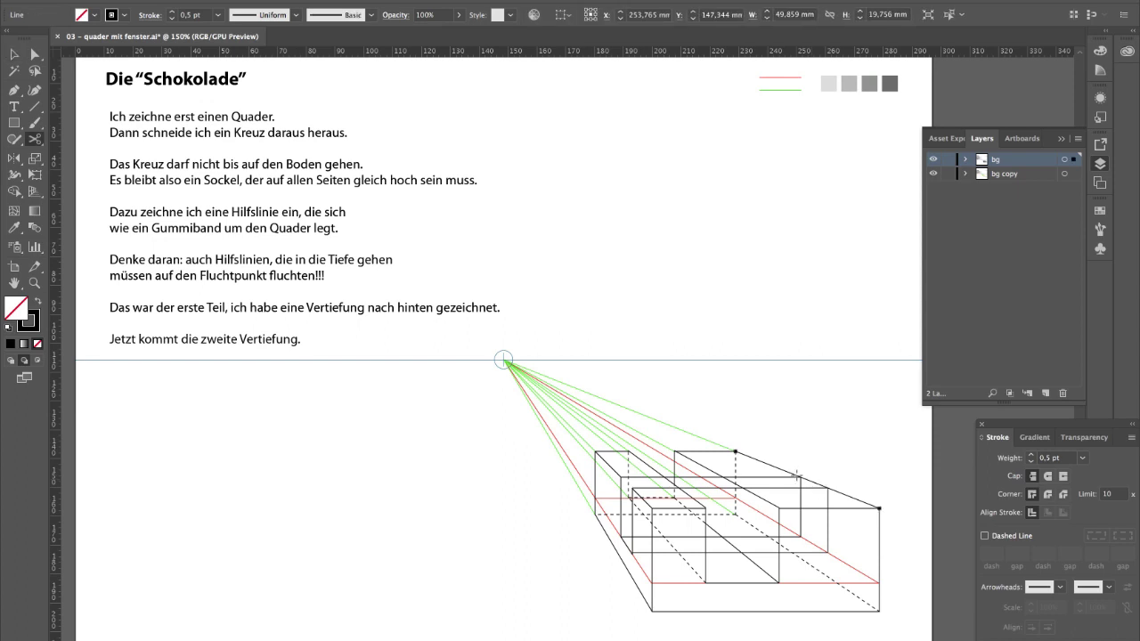
{"action": "left_click", "coordinate": [800, 477]}
{"action": "left_click", "coordinate": [829, 487]}
{"action": "key", "text": "v"}
{"action": "key", "text": "ctrl+shift+a"}
{"action": "left_click", "coordinate": [811, 481]}
{"action": "key", "text": "Delete"}
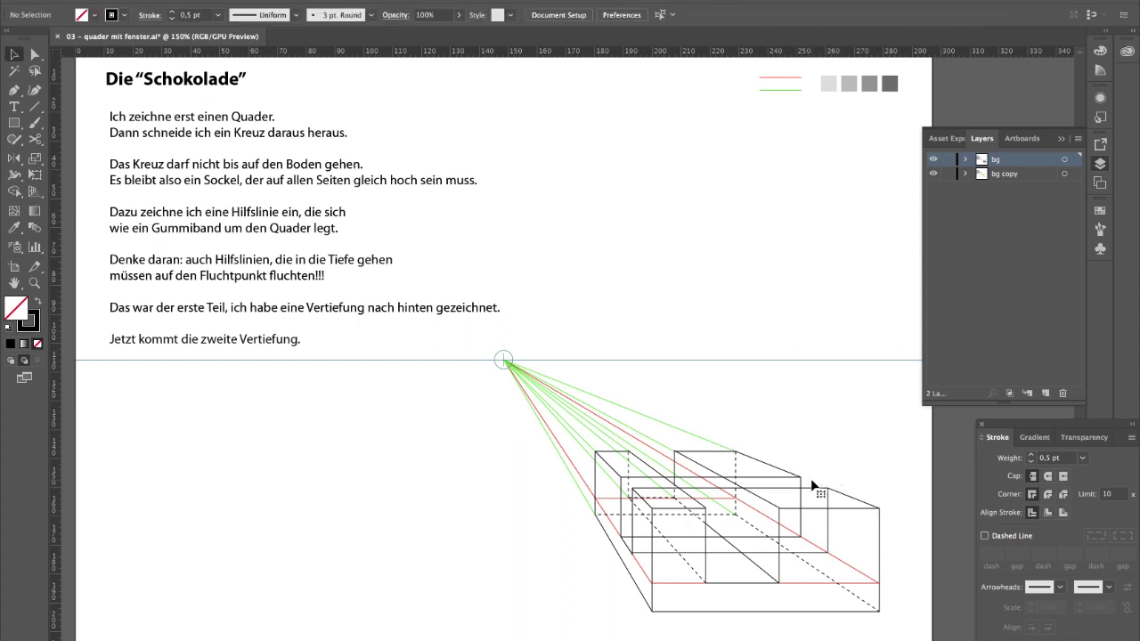
Dash the second notch's right-side verticals, first cutting the rear one where the front horizontal edge crosses it
{"action": "left_click", "coordinate": [800, 479]}
{"action": "left_click", "coordinate": [801, 503]}
{"action": "key", "text": "c"}
{"action": "left_click", "coordinate": [801, 488]}
{"action": "key", "text": "v"}
{"action": "left_click", "coordinate": [801, 518]}
{"action": "left_click", "coordinate": [985, 536]}
{"action": "left_click", "coordinate": [829, 498]}
{"action": "left_click", "coordinate": [985, 536]}
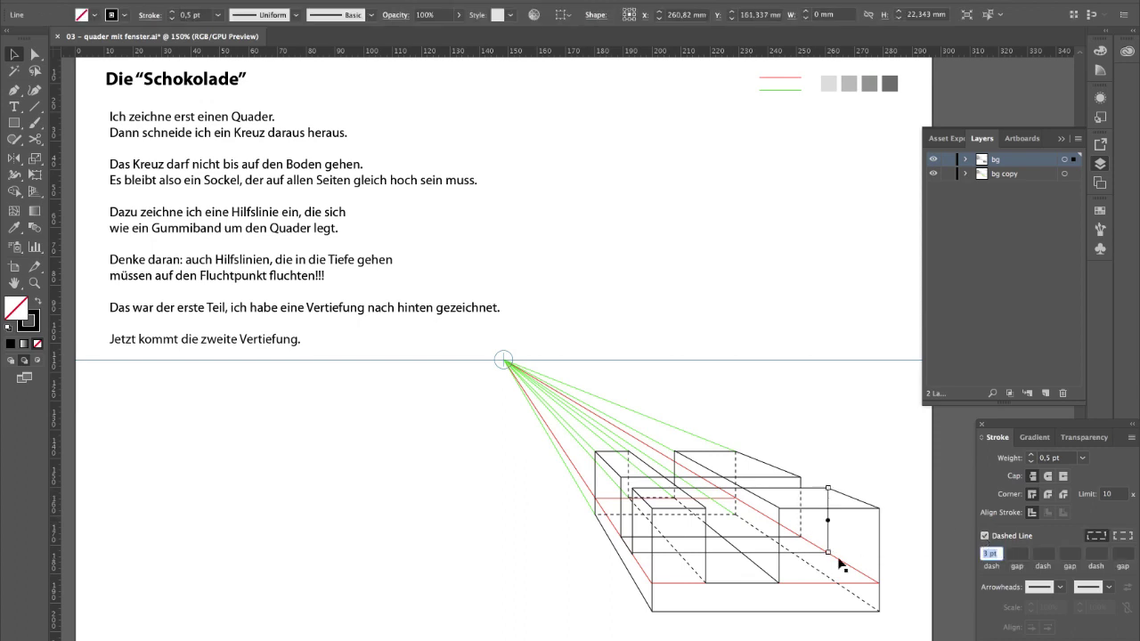
Dash the second notch's two horizontal floor edges, first cutting the rear one at the front block's left vertical edge
{"action": "left_click", "coordinate": [731, 538]}
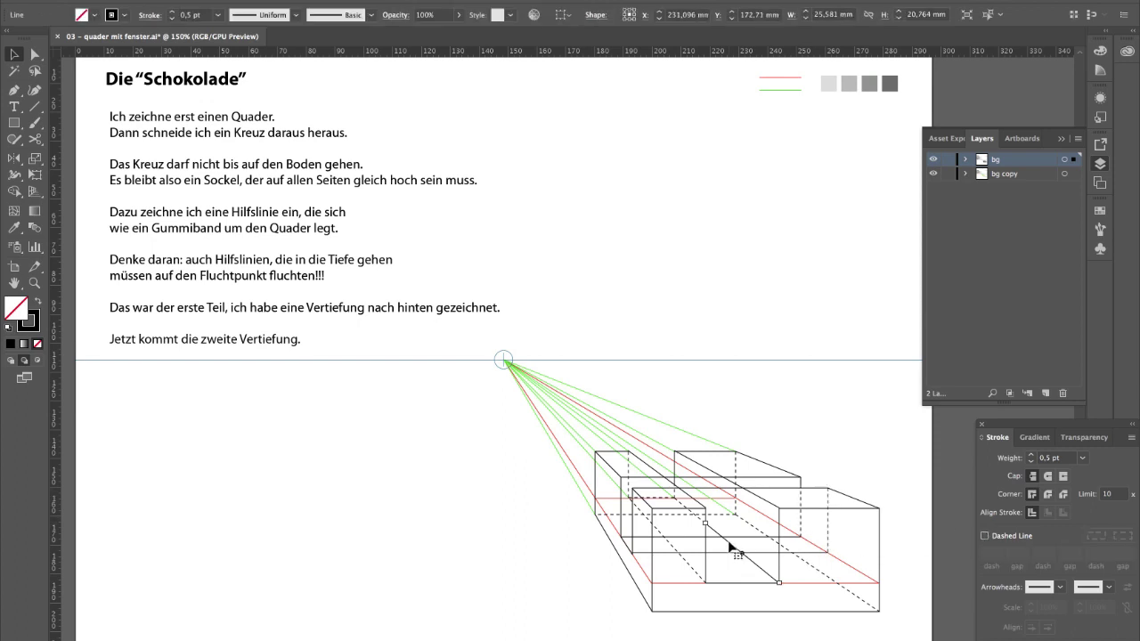
{"action": "key", "text": "c"}
{"action": "left_click", "coordinate": [633, 537]}
{"action": "key", "text": "v"}
{"action": "left_click", "coordinate": [777, 539]}
{"action": "left_click", "coordinate": [986, 536]}
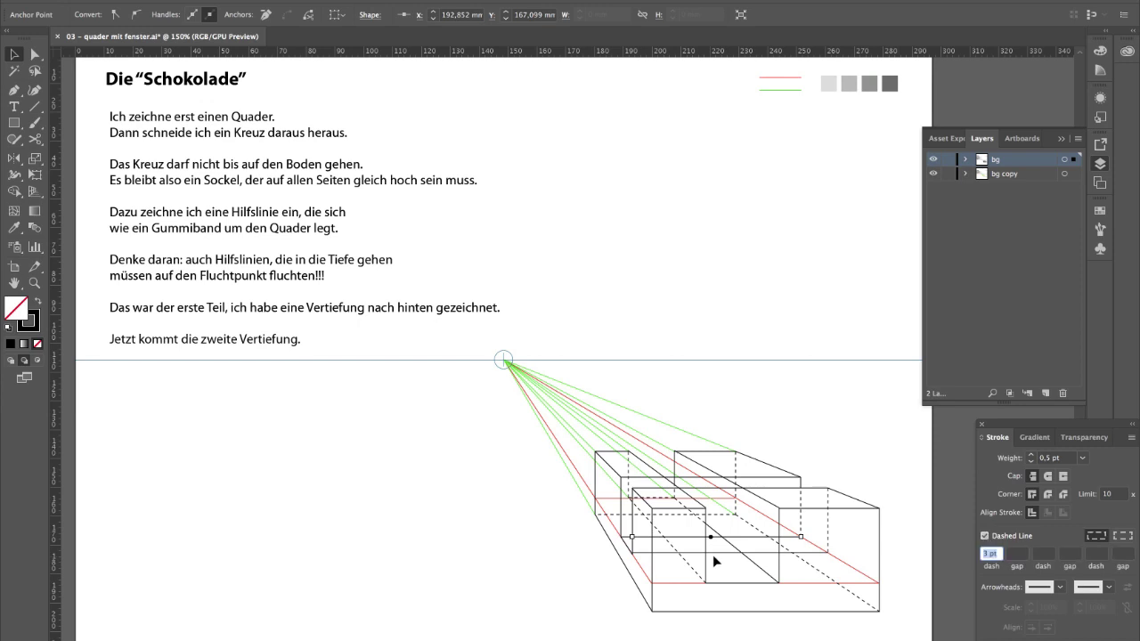
{"action": "left_click", "coordinate": [700, 553]}
{"action": "left_click", "coordinate": [985, 536]}
Cut the first notch's right floor depth edge at both crossings with the second notch's floor edges and delete the piece between
{"action": "left_click", "coordinate": [824, 624]}
{"action": "left_click", "coordinate": [735, 553]}
{"action": "key", "text": "c"}
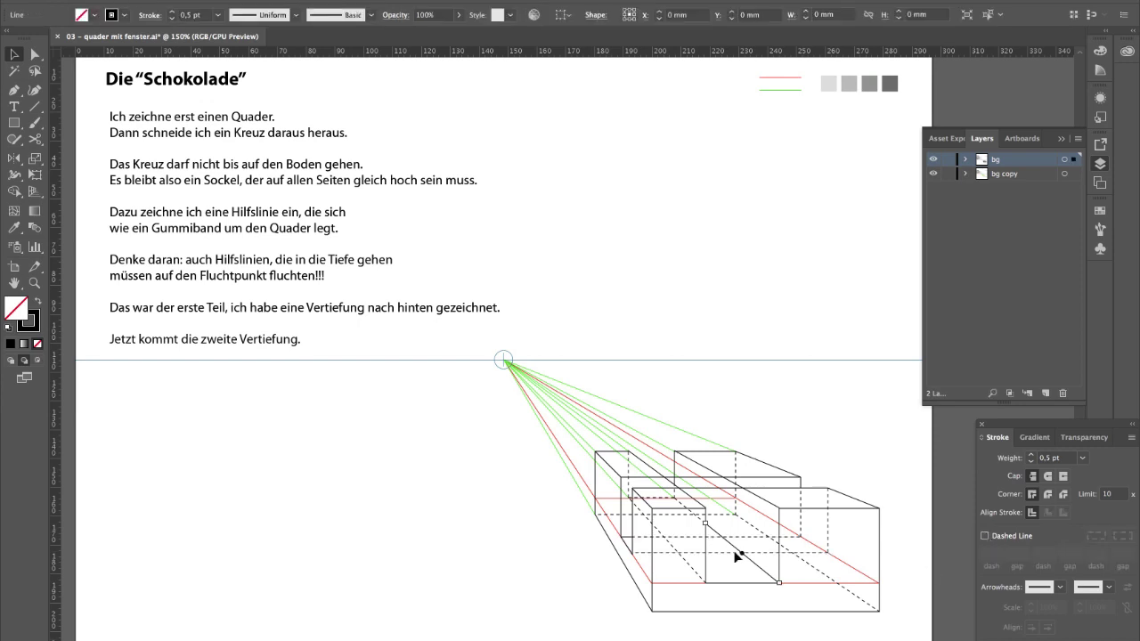
{"action": "left_click", "coordinate": [740, 552]}
{"action": "left_click", "coordinate": [723, 537]}
{"action": "key", "text": "v"}
{"action": "left_click", "coordinate": [734, 547]}
{"action": "key", "text": "Delete"}
Cut the second notch's front floor edge where it meets the first notch's two depth edges and delete the middle piece
{"action": "left_click", "coordinate": [723, 553]}
{"action": "key", "text": "c"}
{"action": "left_click", "coordinate": [740, 553]}
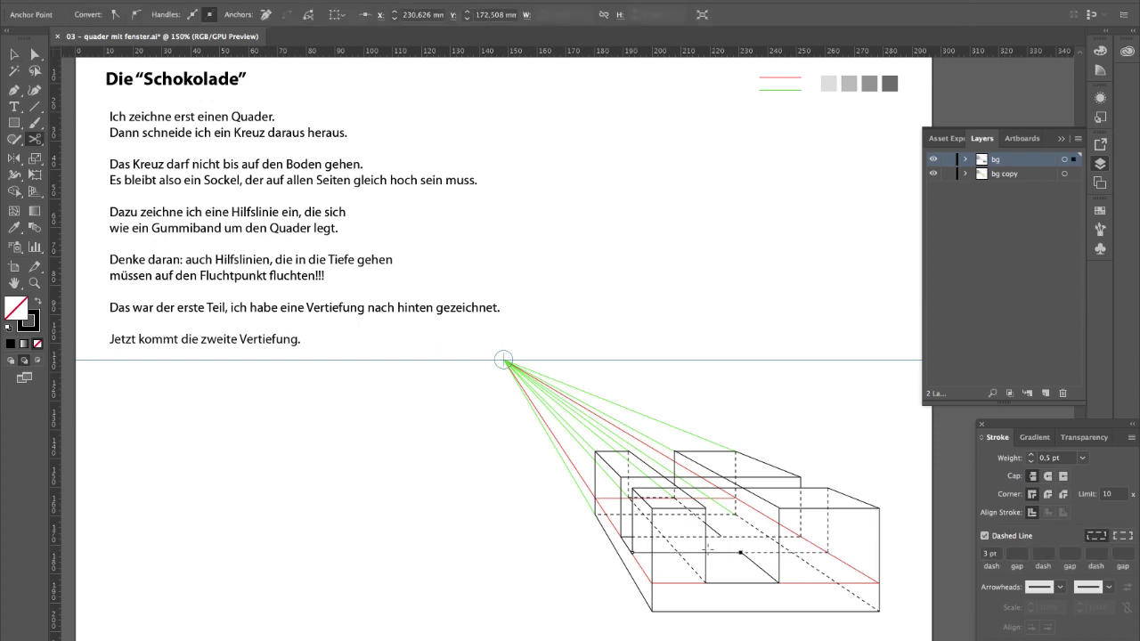
{"action": "left_click", "coordinate": [679, 553]}
{"action": "key", "text": "v"}
{"action": "left_click", "coordinate": [717, 553]}
{"action": "key", "text": "Delete"}
Cut the second notch's rear floor edge at the first notch's two depth edges and delete the middle piece
{"action": "left_click", "coordinate": [714, 537]}
{"action": "key", "text": "c"}
{"action": "key", "text": "c"}
{"action": "left_click", "coordinate": [721, 538]}
{"action": "key", "text": "v"}
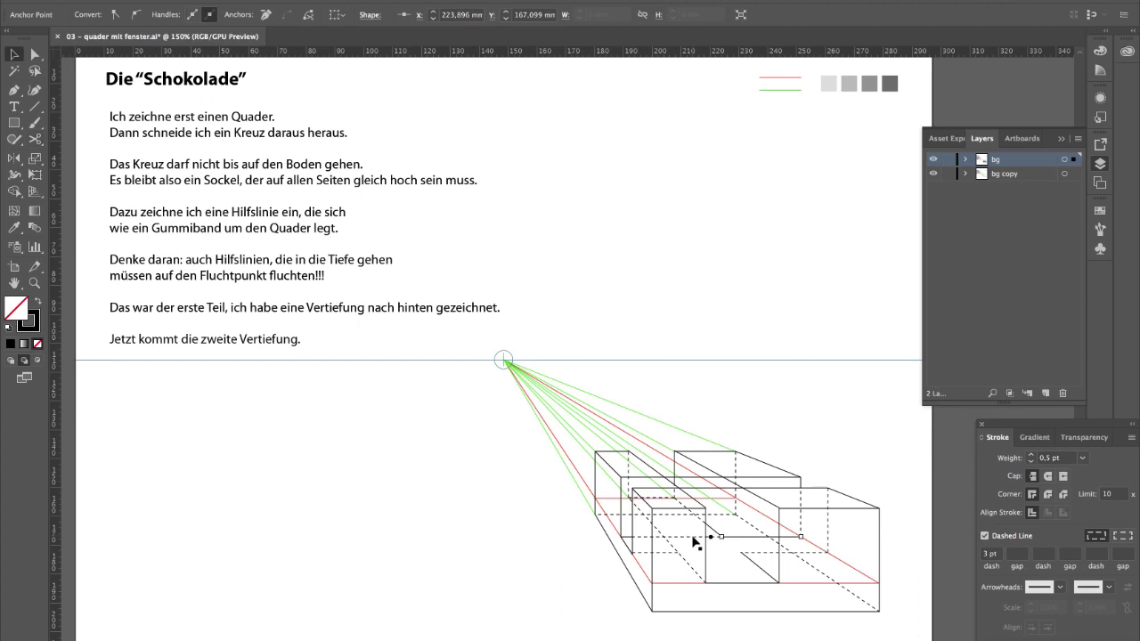
{"action": "left_click", "coordinate": [677, 537]}
{"action": "left_click", "coordinate": [664, 537]}
{"action": "key", "text": "Delete"}
{"action": "key", "text": "Delete"}
Cut the first notch's dashed left floor depth edge at both crossings with the second notch and delete the piece between
{"action": "key", "text": "v"}
{"action": "left_click", "coordinate": [672, 545]}
{"action": "key", "text": "c"}
{"action": "left_click", "coordinate": [677, 553]}
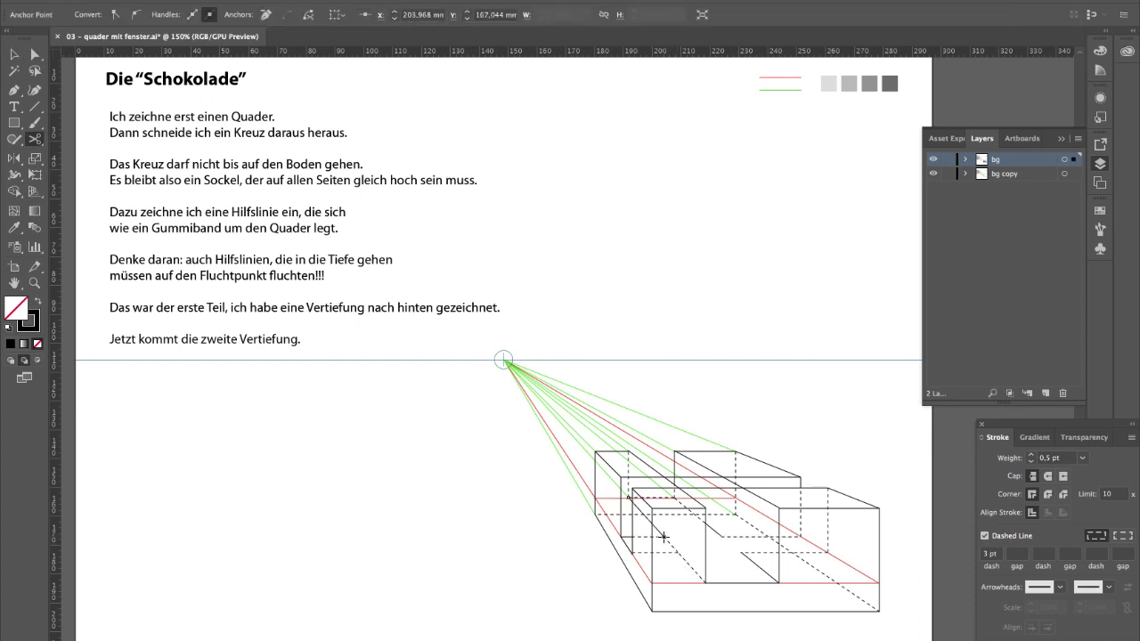
{"action": "key", "text": "v"}
{"action": "left_click", "coordinate": [671, 545]}
{"action": "key", "text": "Delete"}
Cut the first notch's upper right depth edge at the second notch's two top edges and delete the piece between
{"action": "key", "text": "c"}
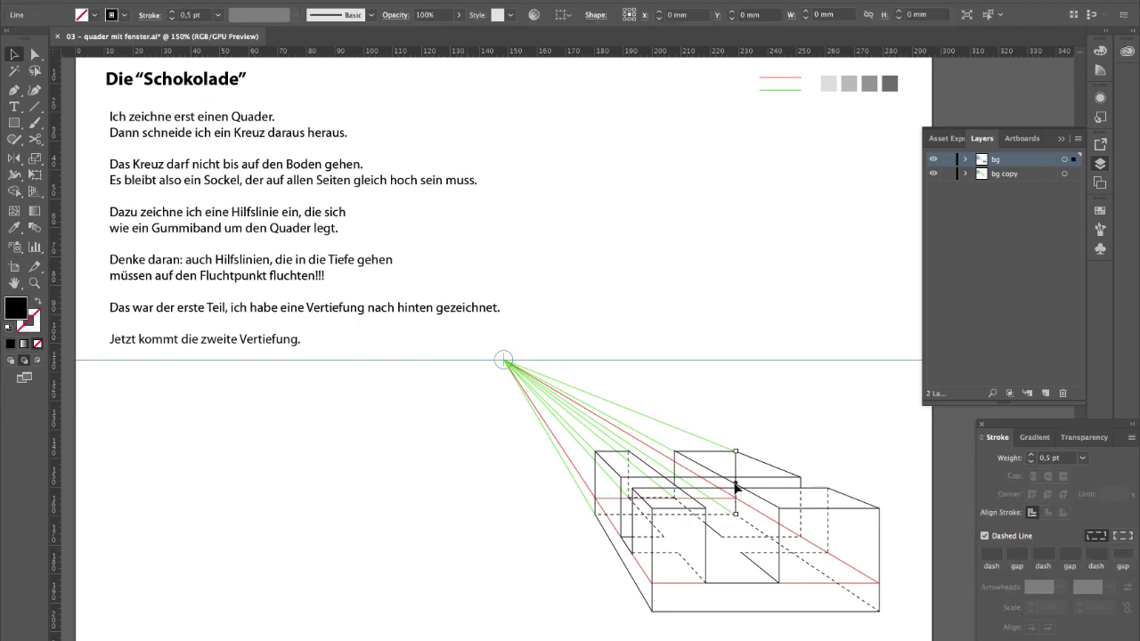
{"action": "left_click", "coordinate": [721, 477]}
{"action": "key", "text": "v"}
{"action": "left_click", "coordinate": [758, 497]}
{"action": "key", "text": "c"}
{"action": "left_click", "coordinate": [744, 488]}
{"action": "key", "text": "Delete"}
{"action": "key", "text": "Delete"}
{"action": "key", "text": "v"}
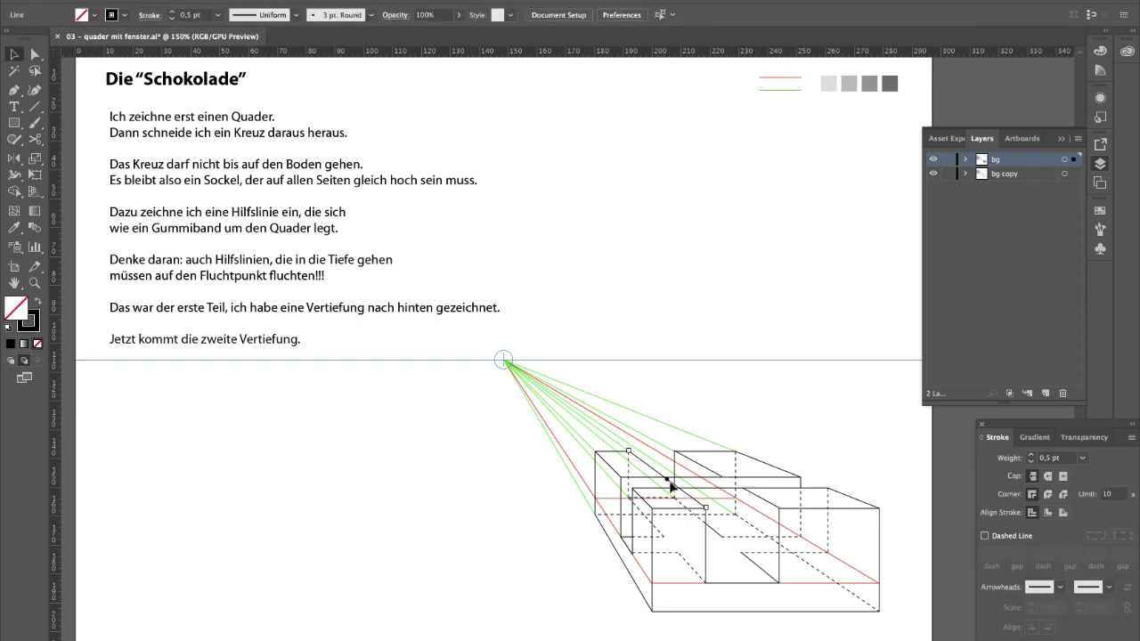
Cut the first notch's upper left depth edge at the second notch's two top edges and delete the piece between
{"action": "left_click", "coordinate": [666, 479]}
{"action": "left_click", "coordinate": [678, 488]}
{"action": "left_click", "coordinate": [664, 477]}
{"action": "key", "text": "v"}
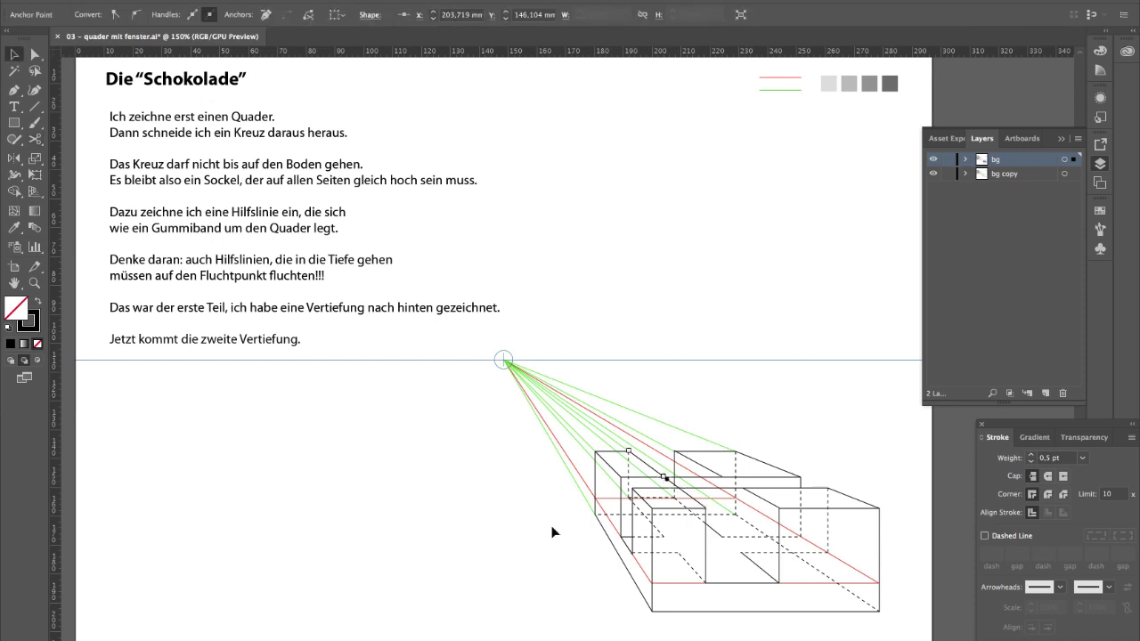
{"action": "left_click", "coordinate": [552, 531]}
{"action": "left_click", "coordinate": [674, 484]}
{"action": "key", "text": "Delete"}
Cut the second notch's rear top edge at the first notch's two depth edges and delete the middle piece
{"action": "left_click", "coordinate": [688, 479]}
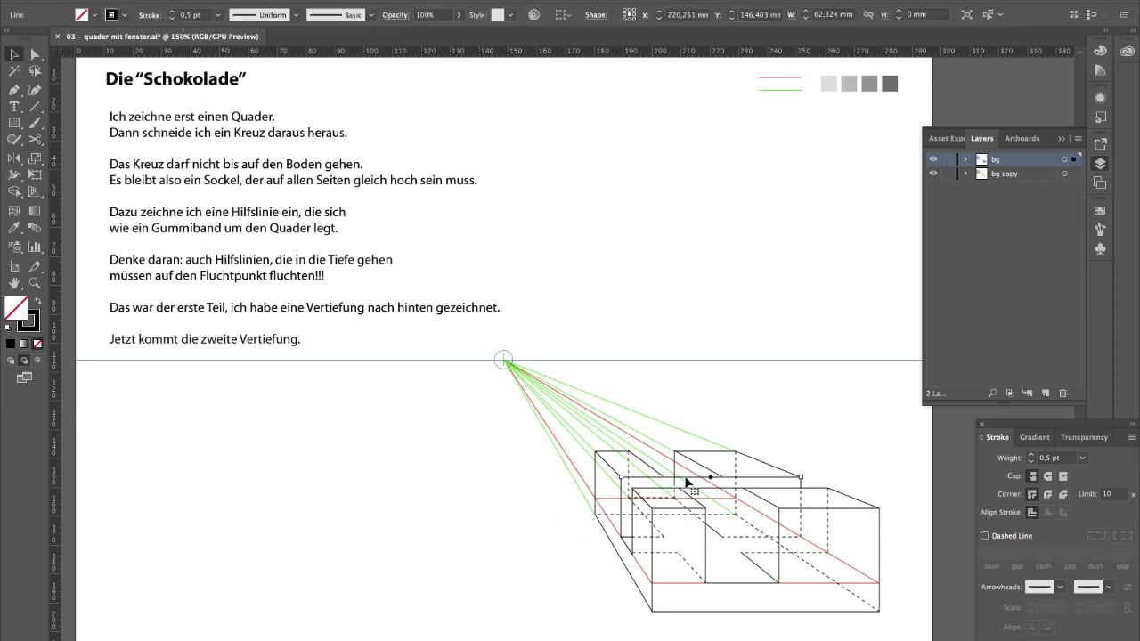
{"action": "left_click", "coordinate": [663, 478]}
{"action": "left_click", "coordinate": [693, 477], "text": "super"}
{"action": "left_click", "coordinate": [722, 478]}
{"action": "key", "text": "Delete"}
Cut the second notch's front top edge at the first notch's two depth edges and delete the middle piece
{"action": "left_click", "coordinate": [701, 489], "text": "super"}
{"action": "left_click", "coordinate": [743, 488]}
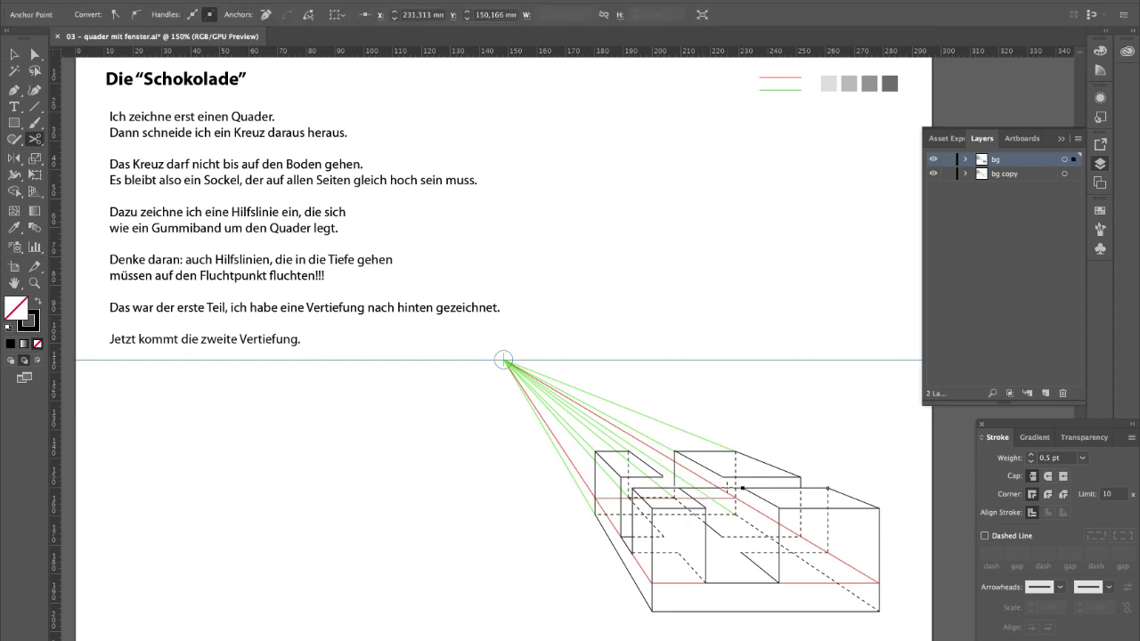
{"action": "left_click", "coordinate": [706, 489], "text": "super"}
{"action": "left_click", "coordinate": [680, 488]}
{"action": "key", "text": "Delete"}
Add the line "Jetzt fehlen nur die Kanten an den Kreuzpunkten der Vertiefungen." at the end of the instructions
{"action": "key", "text": "v"}
{"action": "key", "text": "t"}
{"action": "left_click", "coordinate": [301, 339]}
{"action": "type", "text": "Jetzt fehlen nur die Kanten a"}
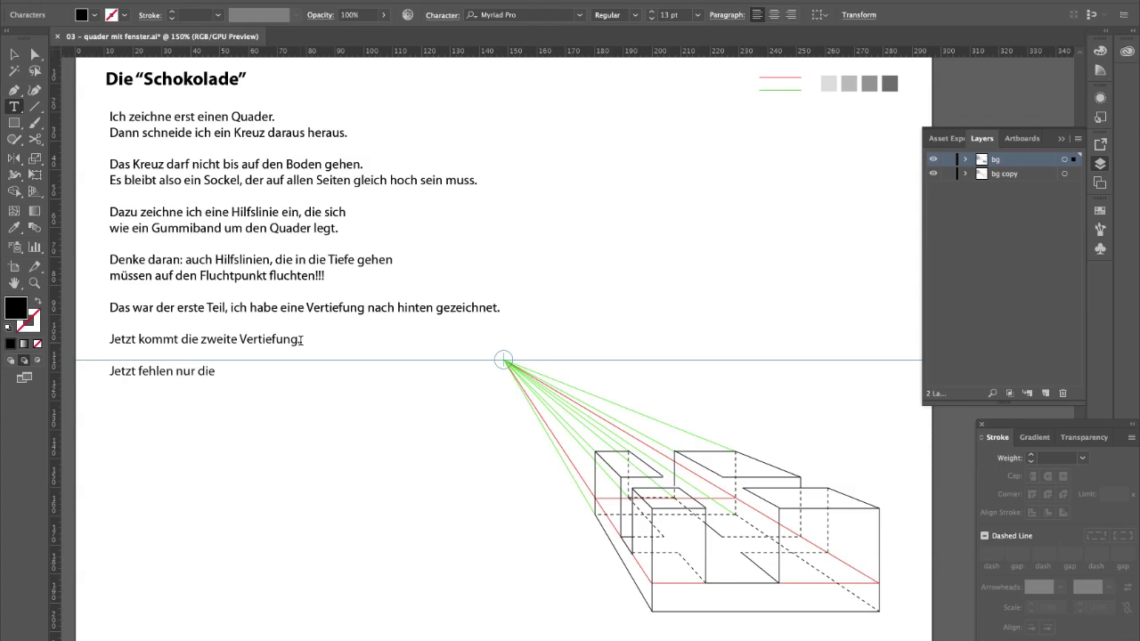
{"action": "type", "text": "n den Kreuzpunkten der"}
{"action": "key", "text": "Return"}
{"action": "type", "text": "Vertiefungen."}
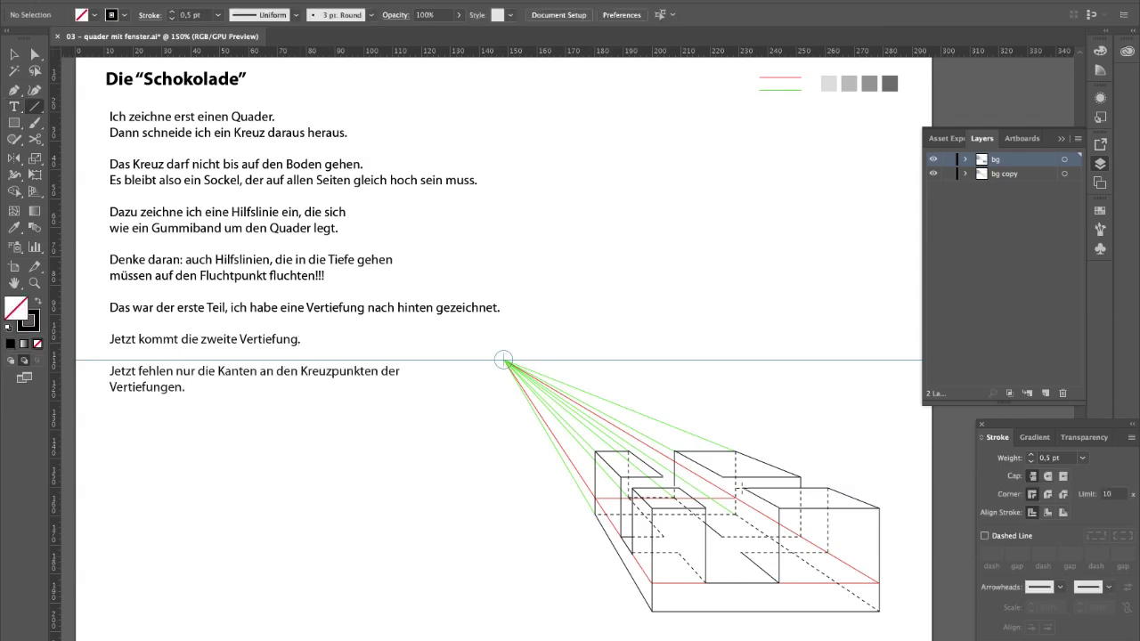
Draw the vertical edges at the notches' crossing points and dash the rear left one below where the front block covers it
{"action": "mouse_move", "coordinate": [743, 488]}
{"action": "left_mouse_down"}
{"action": "mouse_move", "coordinate": [742, 553]}
{"action": "mouse_move", "coordinate": [679, 529]}
{"action": "mouse_move", "coordinate": [679, 488]}
{"action": "mouse_move", "coordinate": [663, 536]}
{"action": "mouse_move", "coordinate": [722, 477]}
{"action": "left_mouse_up"}
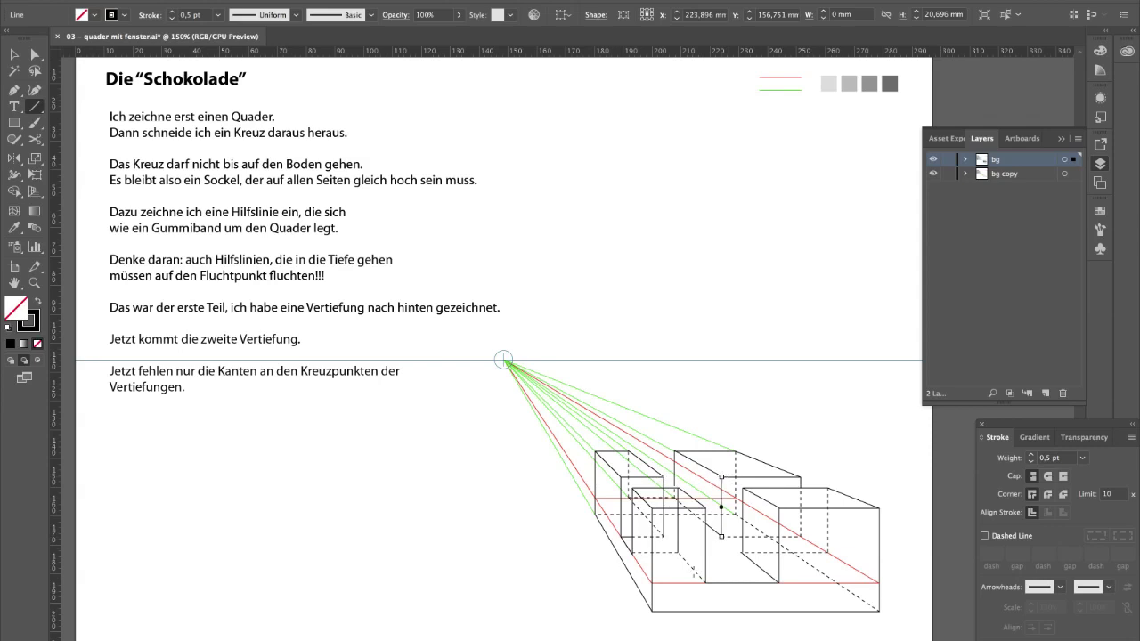
{"action": "key", "text": "v"}
{"action": "left_click", "coordinate": [718, 545]}
{"action": "left_click", "coordinate": [664, 526]}
{"action": "key", "text": "c"}
{"action": "left_click", "coordinate": [664, 487]}
{"action": "key", "text": "v"}
{"action": "left_click", "coordinate": [665, 528]}
{"action": "left_click", "coordinate": [985, 537]}
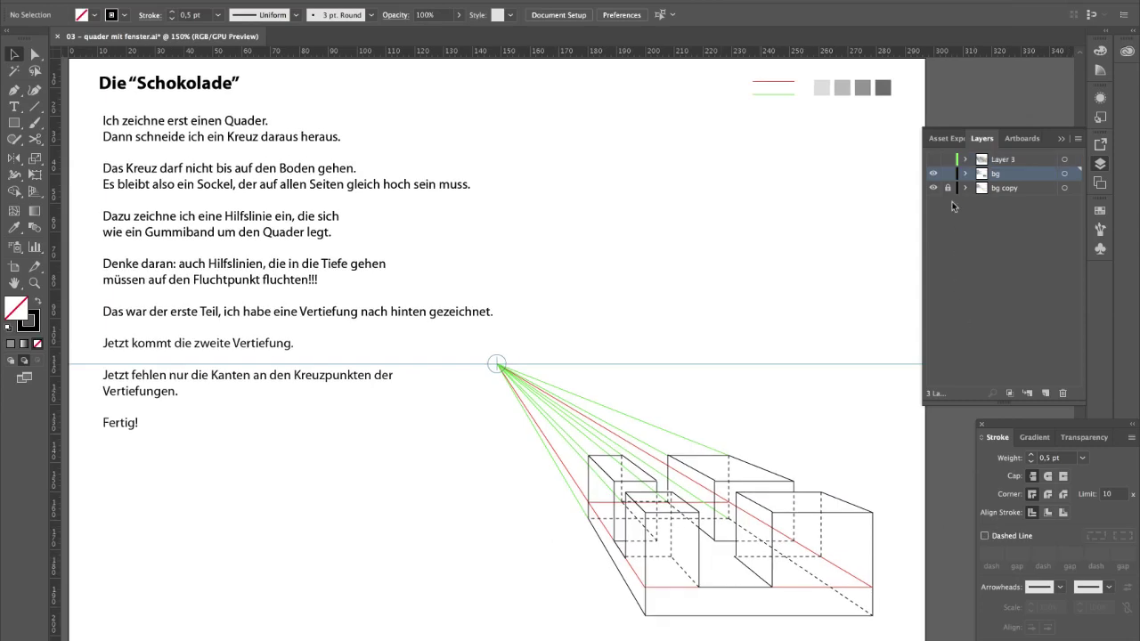
Show Layer 3 with the grey shading and view it without the bg and bg copy layers before showing both again
{"action": "left_click", "coordinate": [934, 159]}
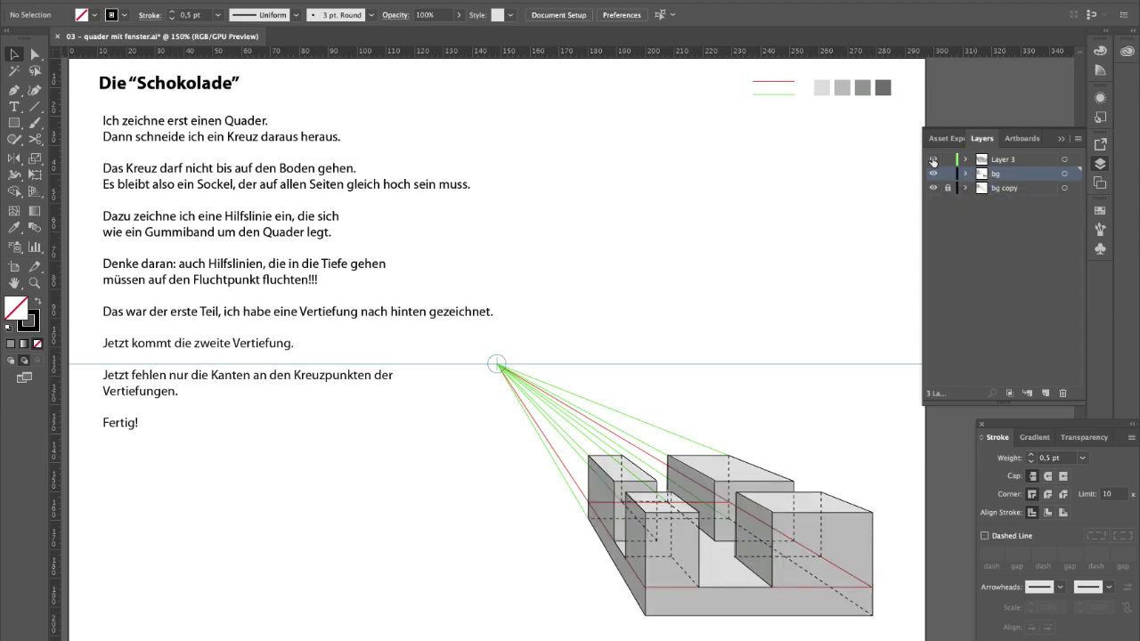
{"action": "left_click", "coordinate": [934, 174]}
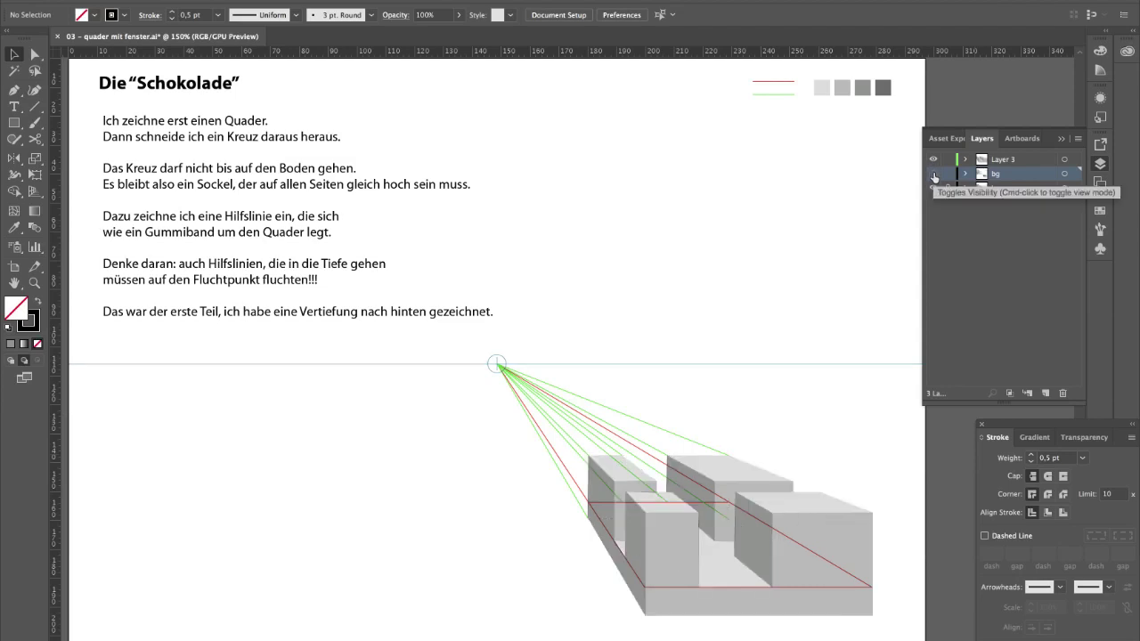
{"action": "left_click", "coordinate": [934, 188]}
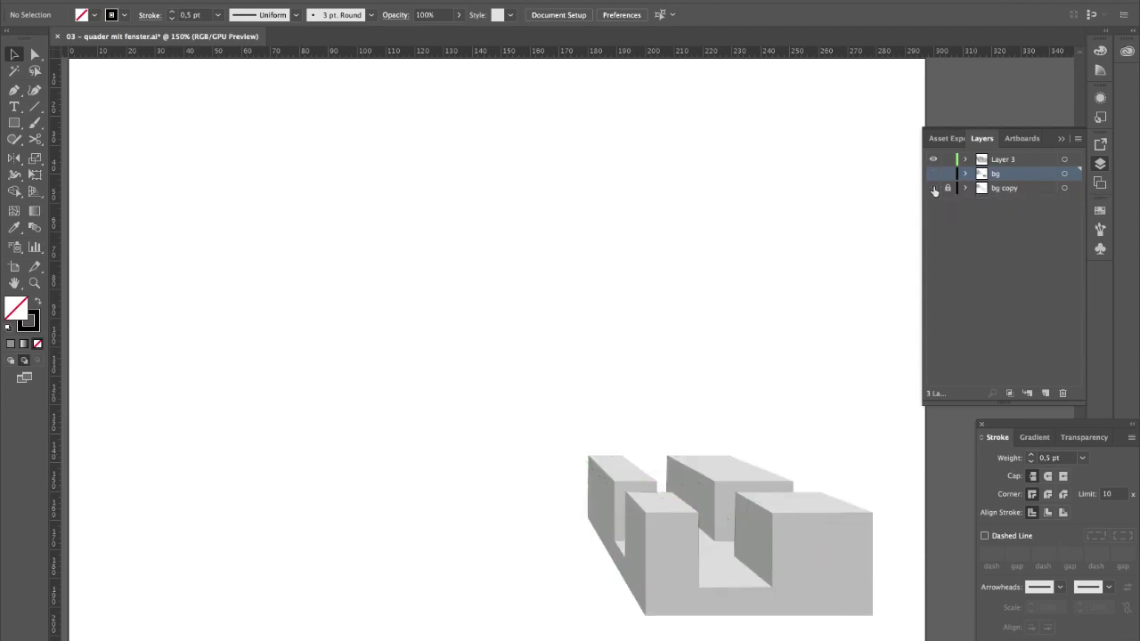
{"action": "left_click", "coordinate": [934, 188]}
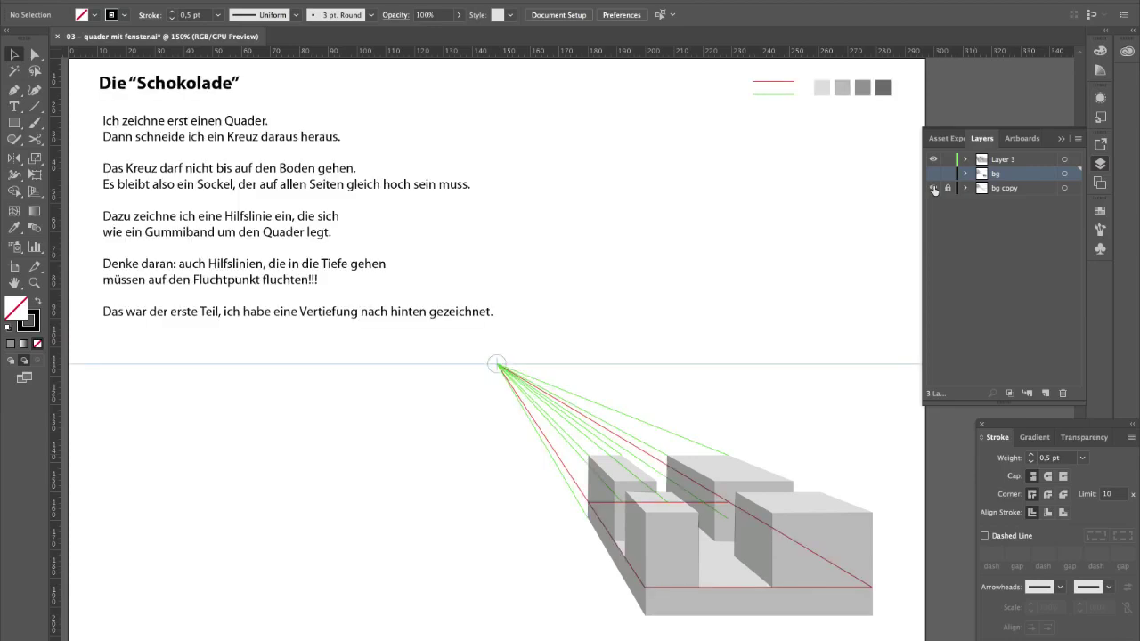
{"action": "left_click", "coordinate": [934, 174]}
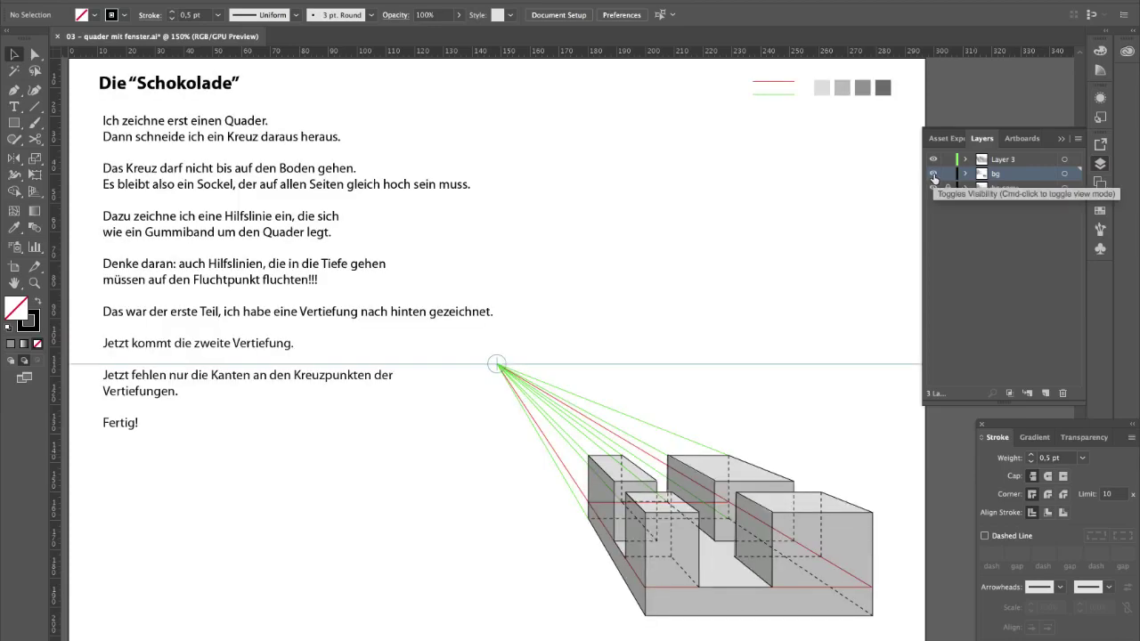
Hide the bg copy layer with the guide lines, leaving Layer 3 and bg shown
{"action": "left_click", "coordinate": [934, 174]}
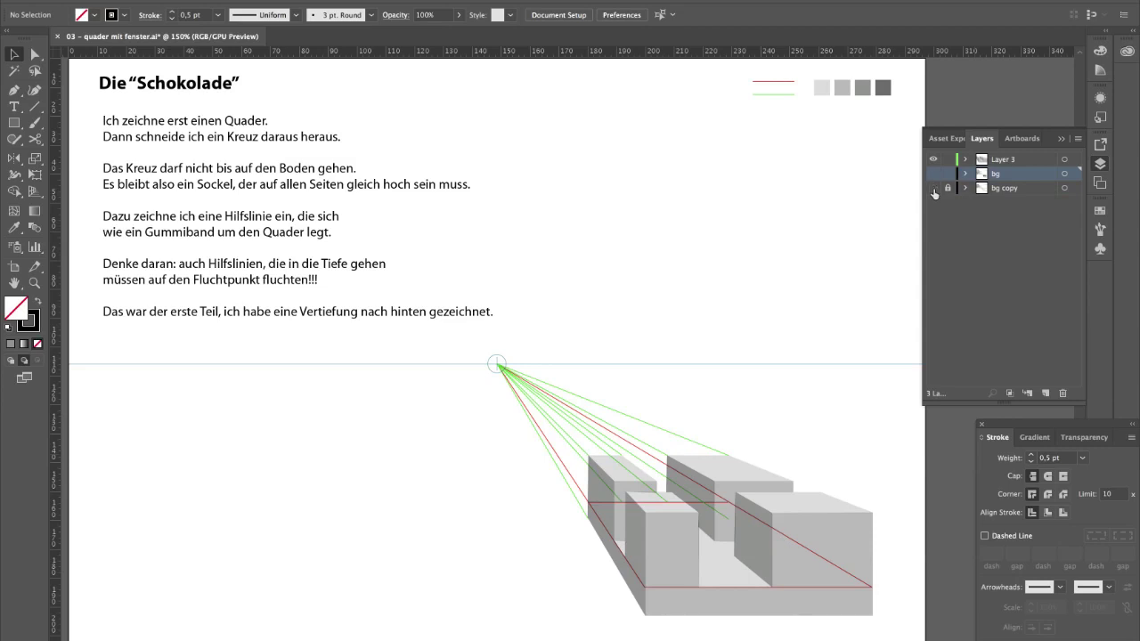
{"action": "left_click", "coordinate": [934, 189]}
{"action": "left_click", "coordinate": [934, 175]}
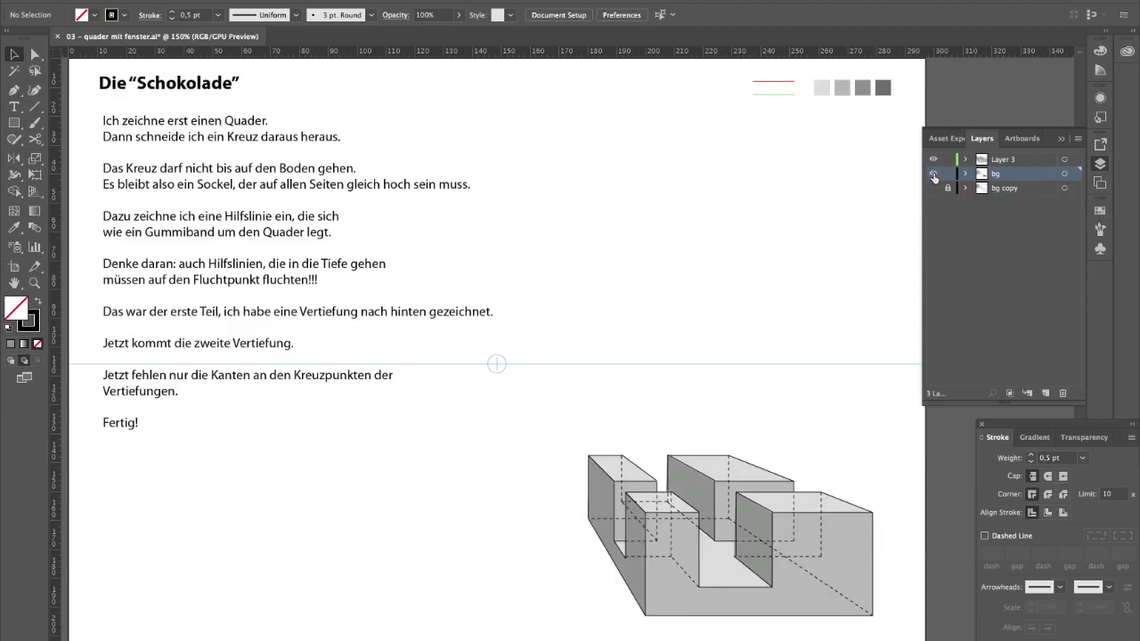
Compare the drawing with and without shading, guide lines and outlines by switching the three layers' visibility, ending with only bg copy hidden
{"action": "left_click", "coordinate": [934, 158]}
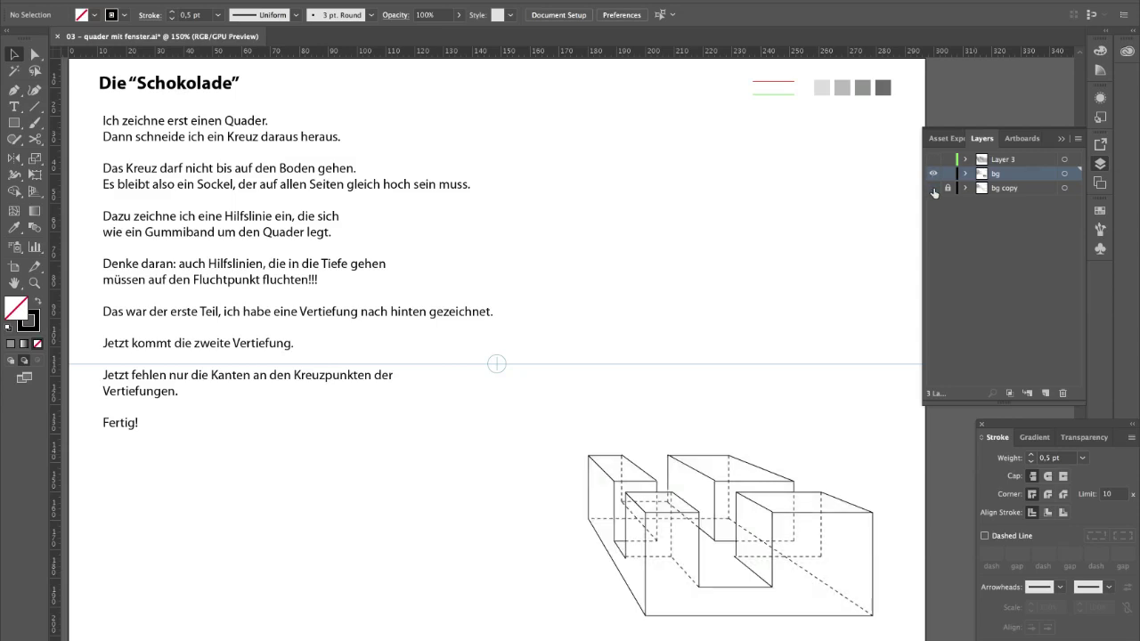
{"action": "left_click", "coordinate": [934, 189]}
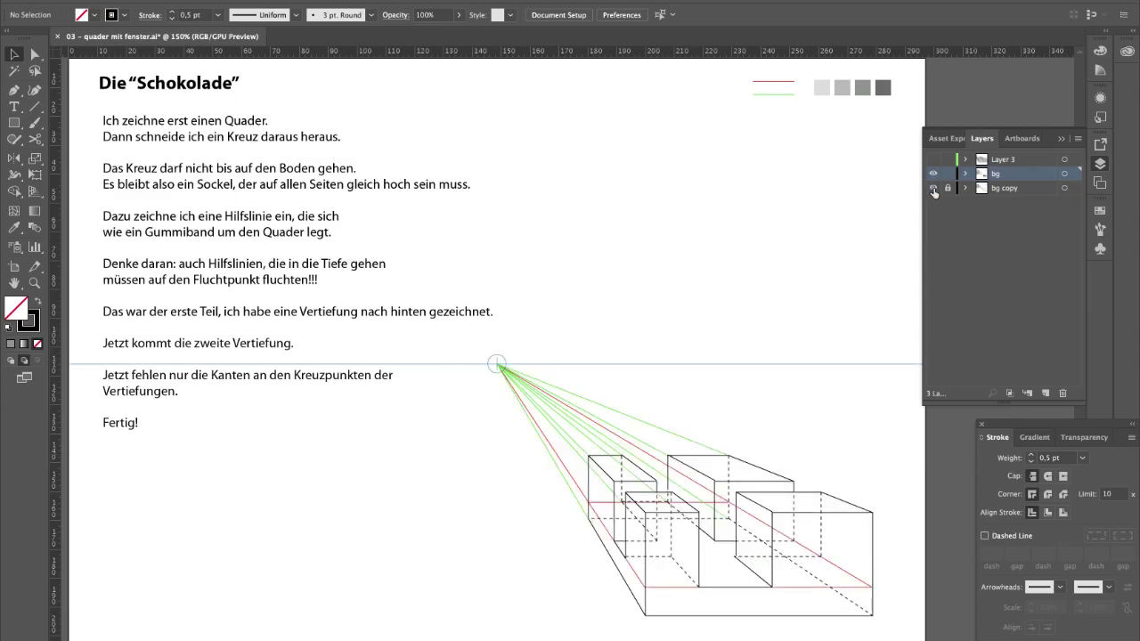
{"action": "left_click", "coordinate": [934, 189]}
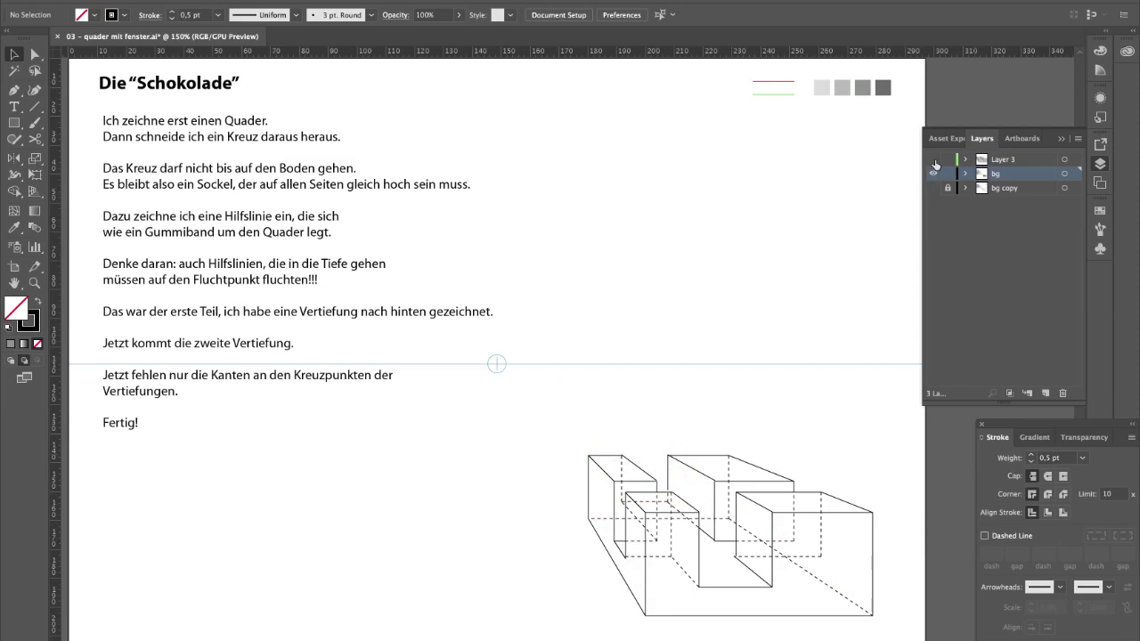
{"action": "left_click", "coordinate": [934, 159]}
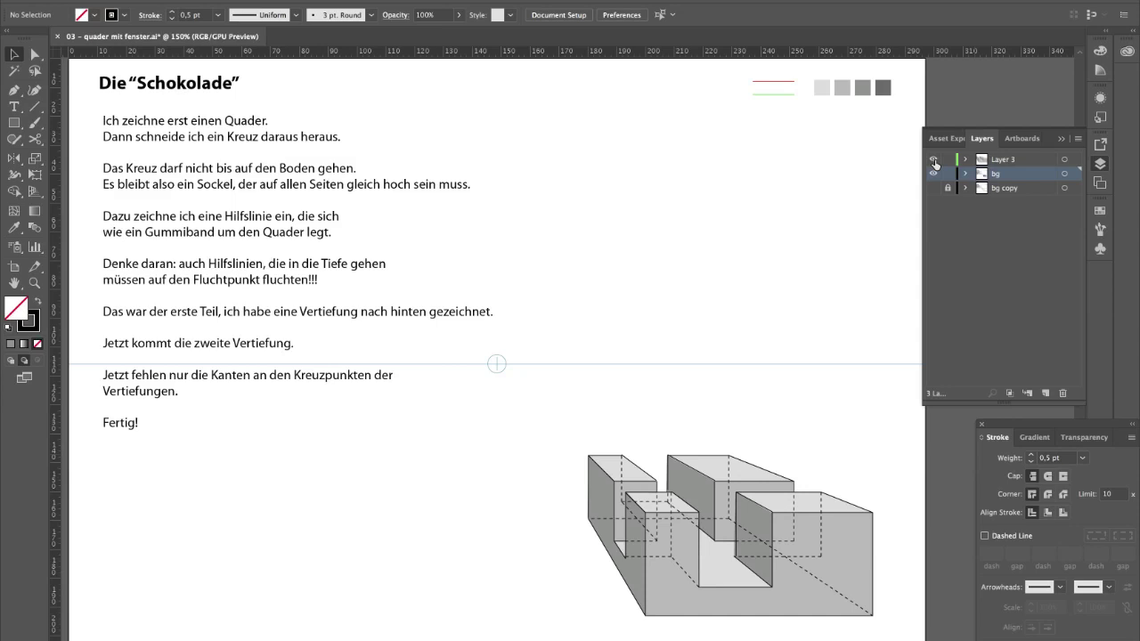
{"action": "left_click", "coordinate": [934, 175]}
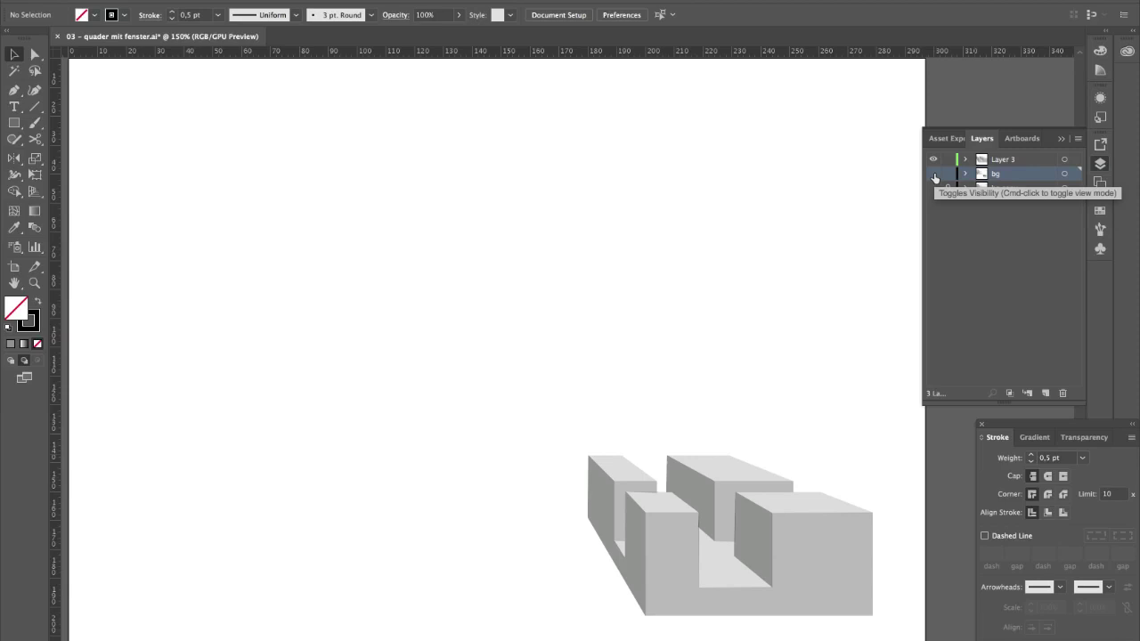
{"action": "left_click", "coordinate": [934, 174]}
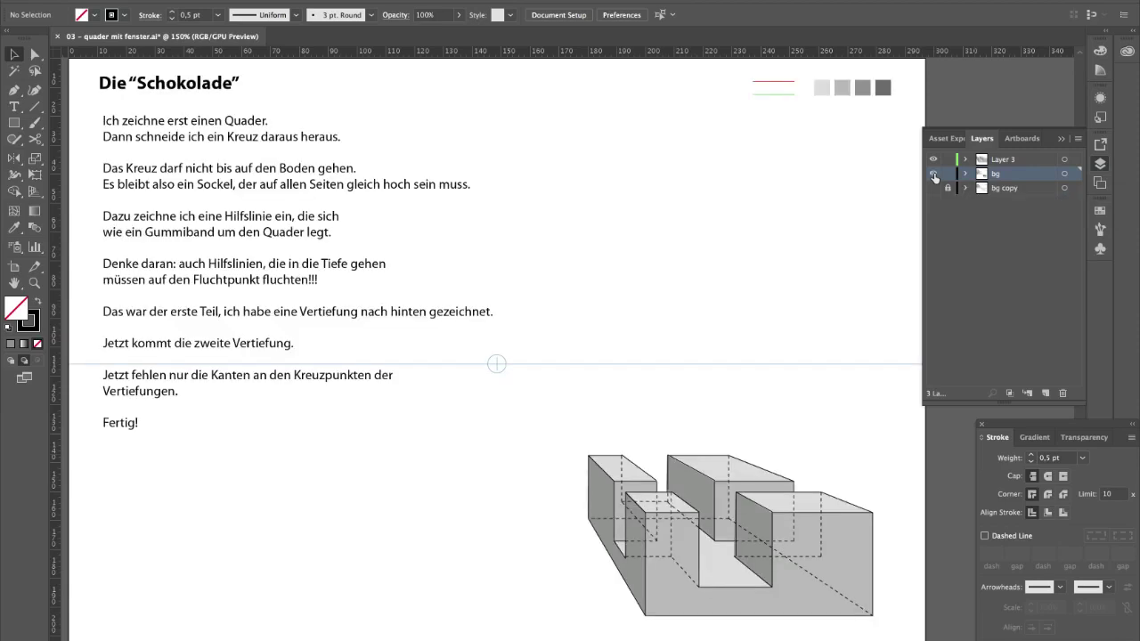